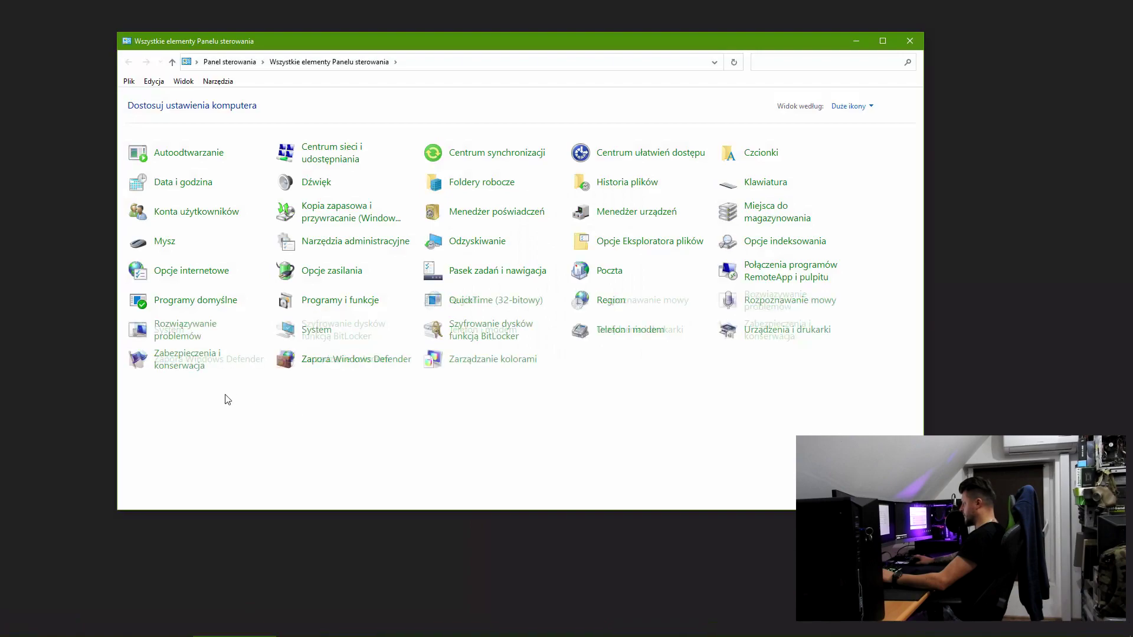
left_click(337, 302)
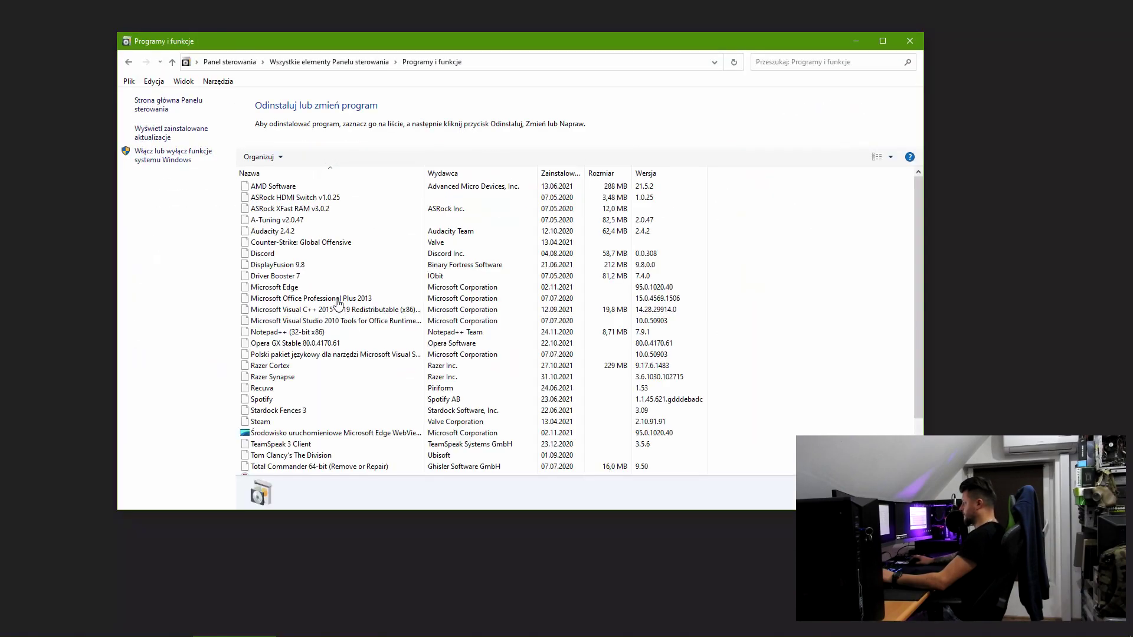
left_click(158, 154)
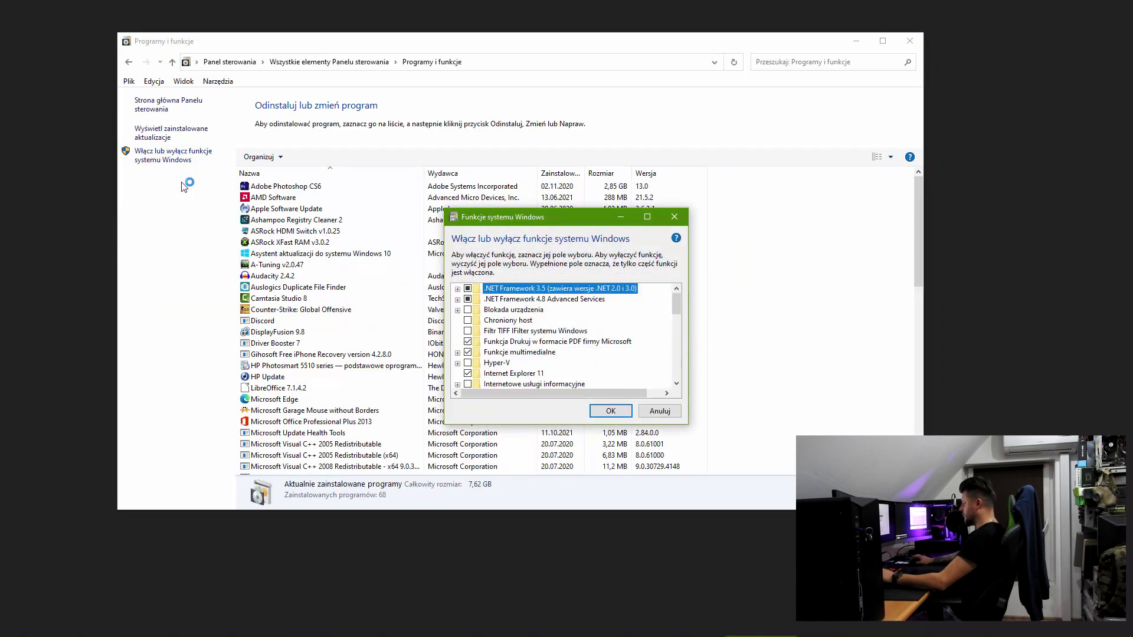
left_click(675, 217)
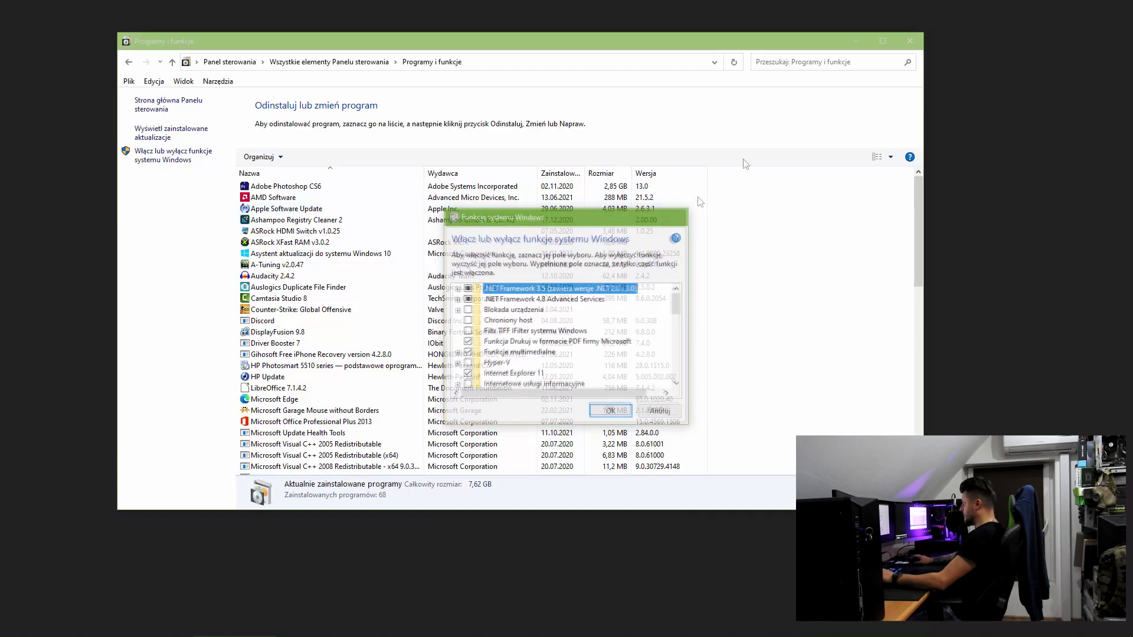
left_click(914, 43)
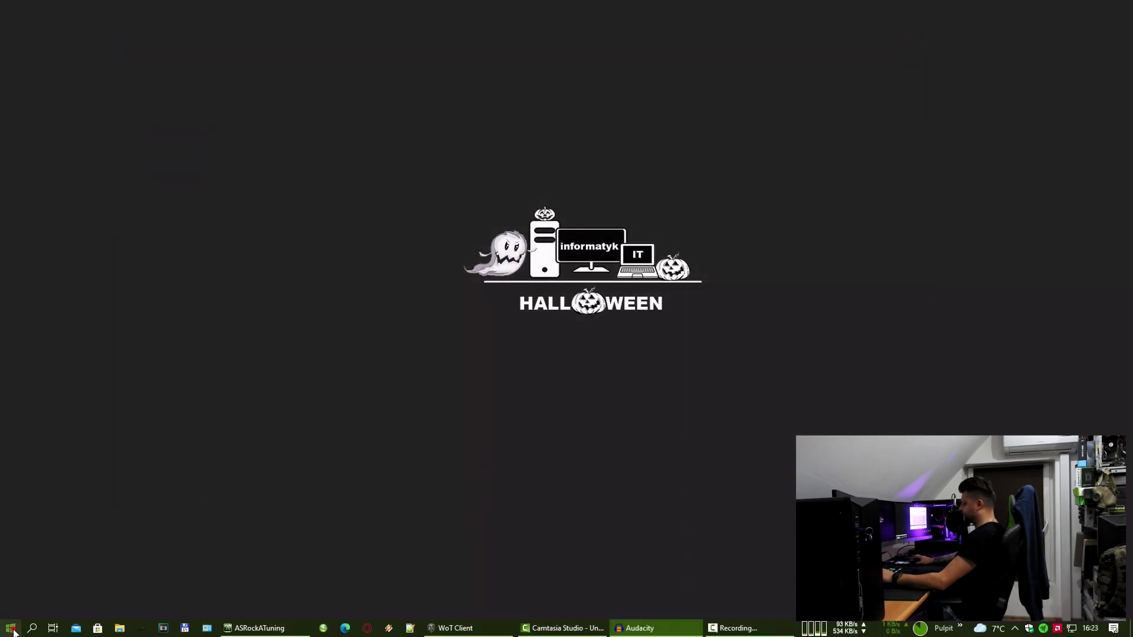
Open the Windows features list through the Apps settings and the related Programs and Features page.
left_click(11, 628)
left_click(14, 579)
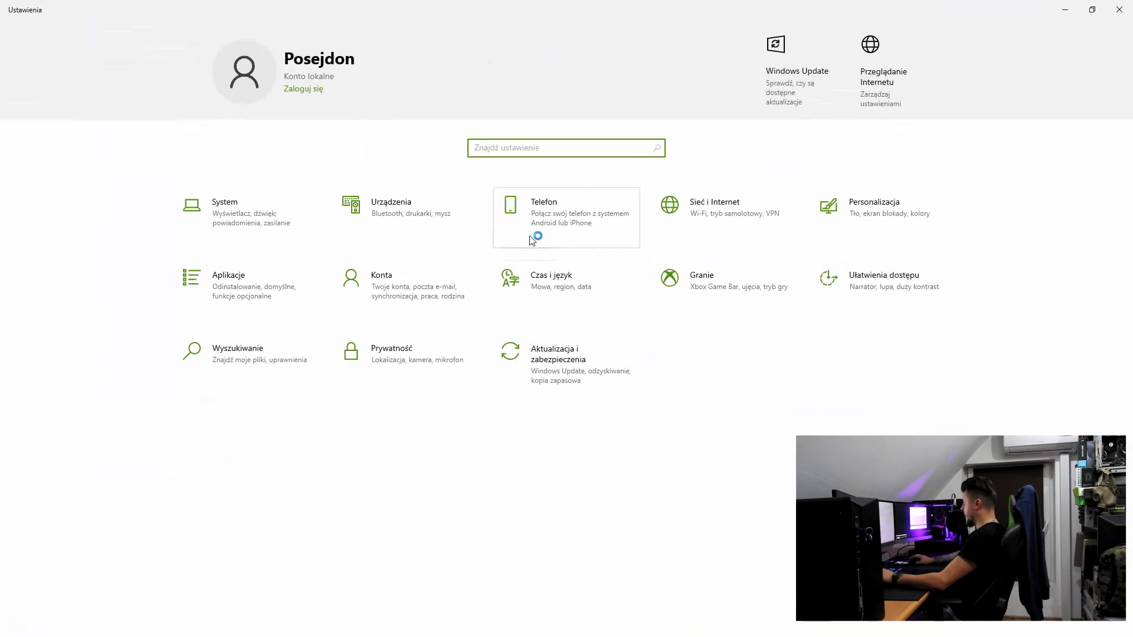
left_click(235, 286)
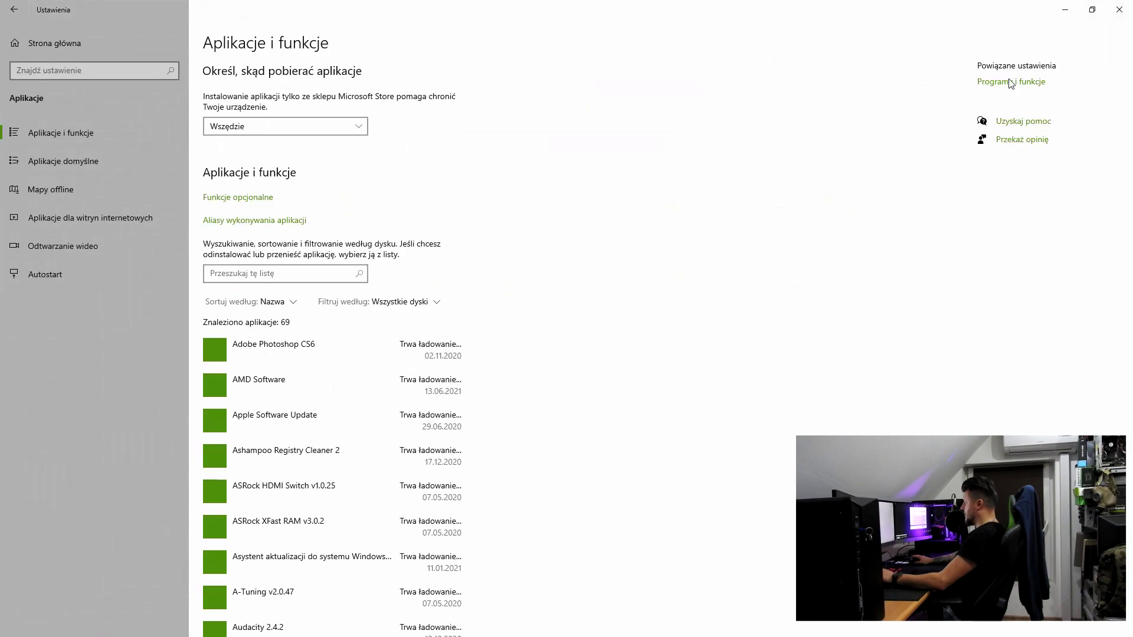
left_click(1013, 83)
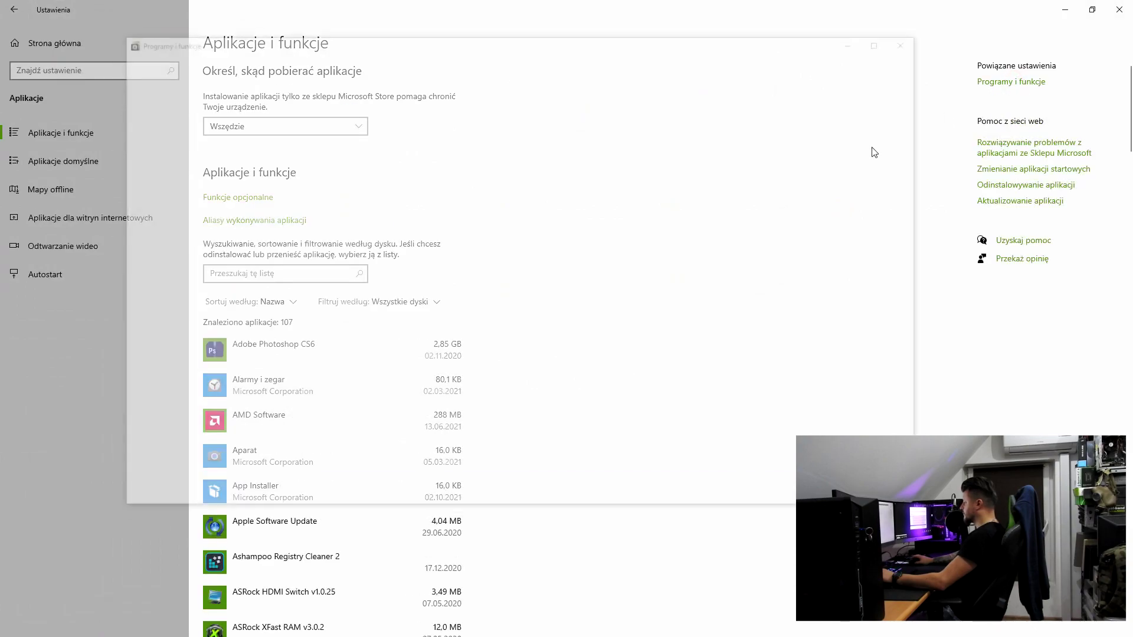
left_click(171, 159)
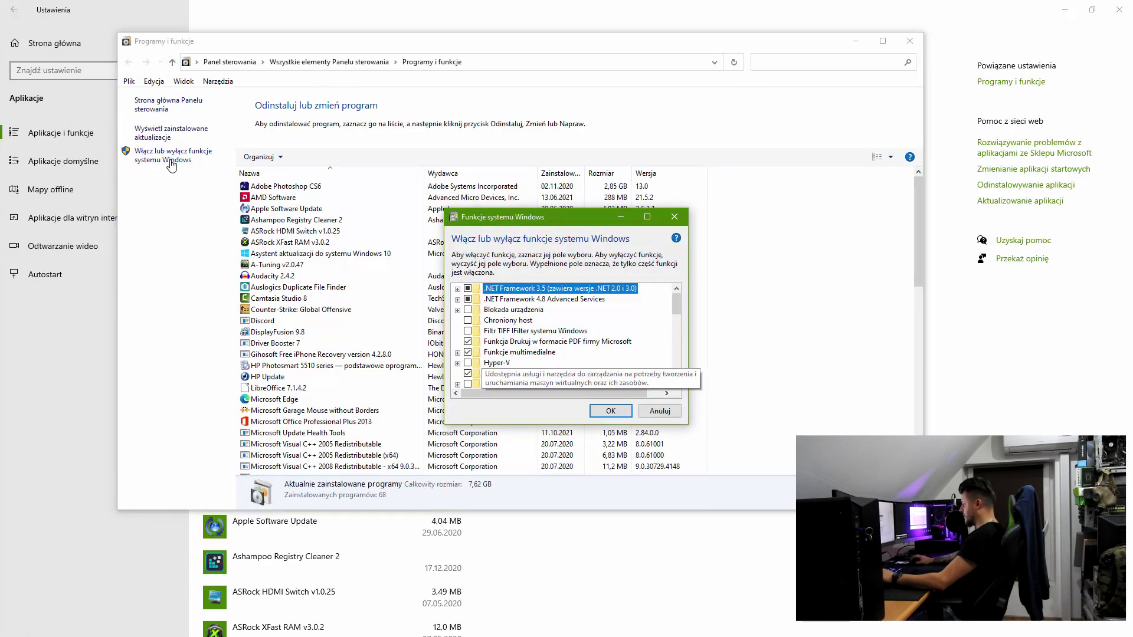
Enable Hyper-V with all its management tools and platform components, then apply the feature change.
left_click(467, 363)
left_click_drag(560, 216, 548, 191)
scroll(498, 327, "down", 1)
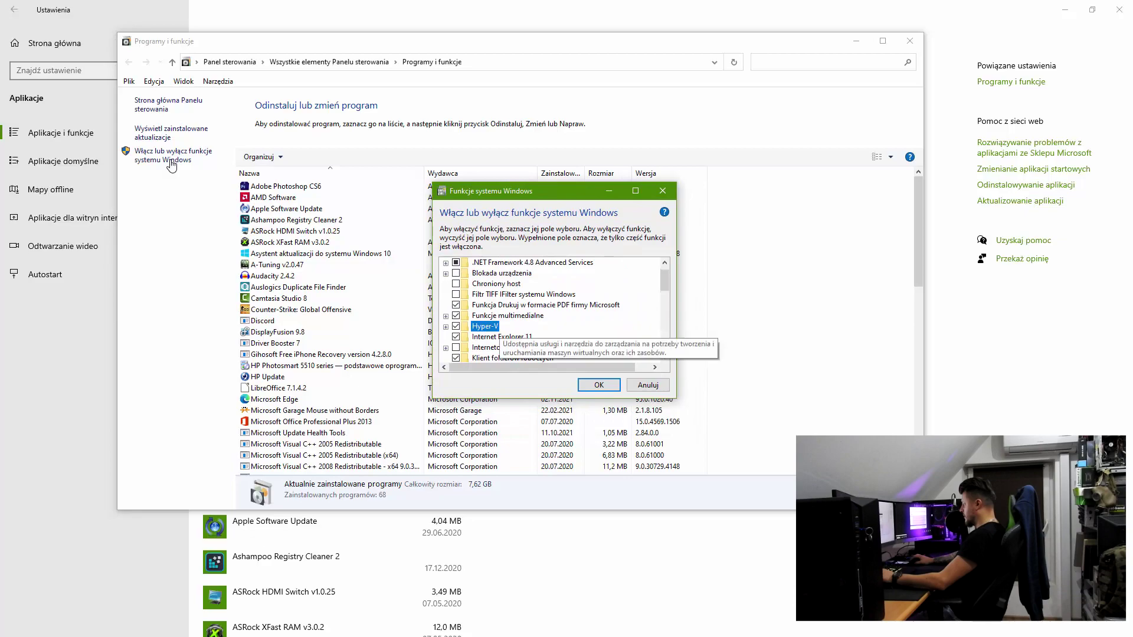
left_click(445, 326)
scroll(488, 330, "down", 2)
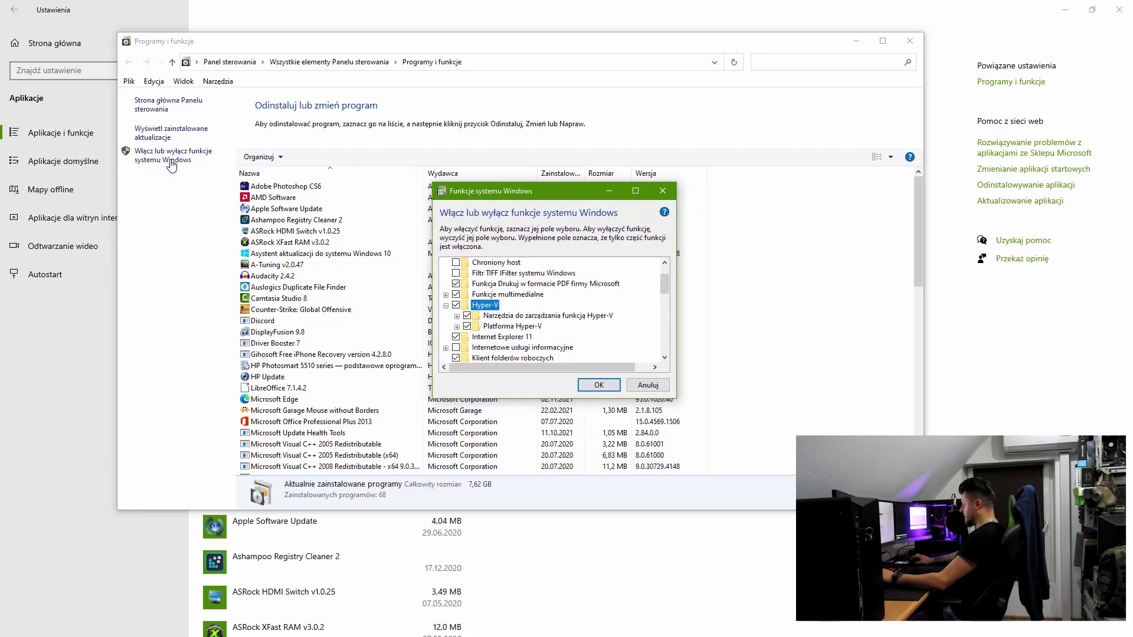
left_click(456, 316)
left_click(456, 347)
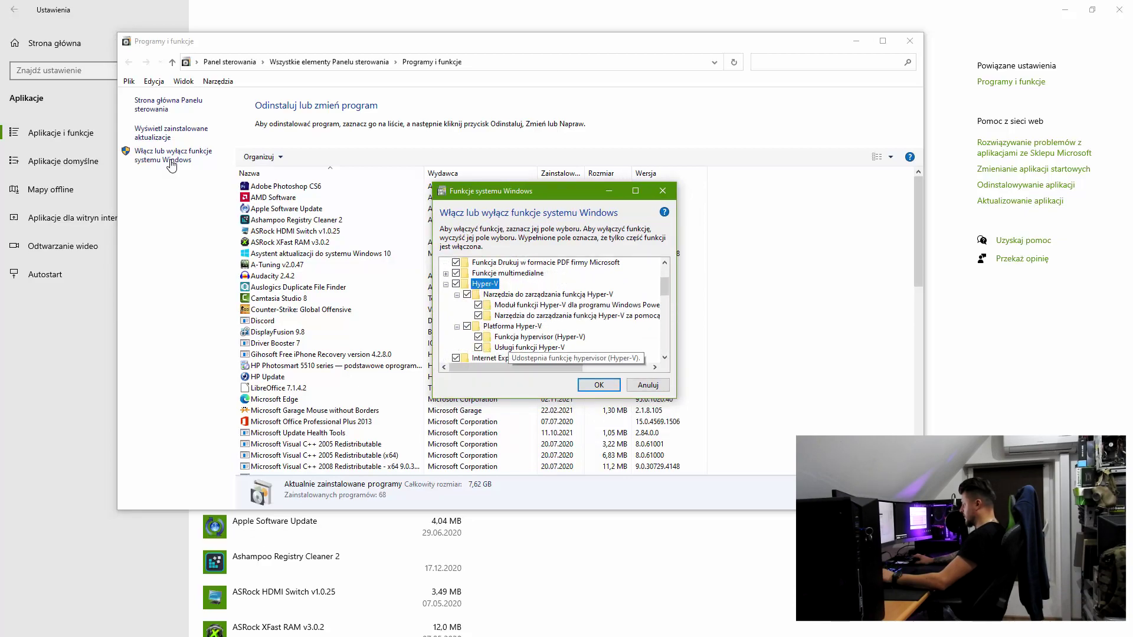
key("Return")
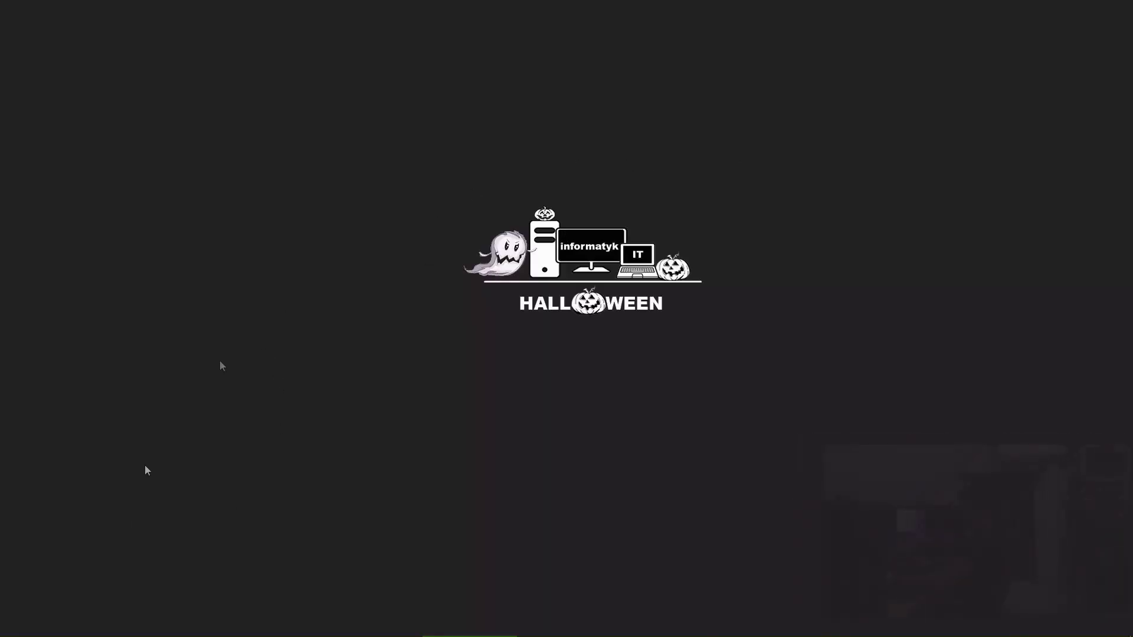
Search the system for "hyp" and open Hyper-V Manager.
left_click(9, 629)
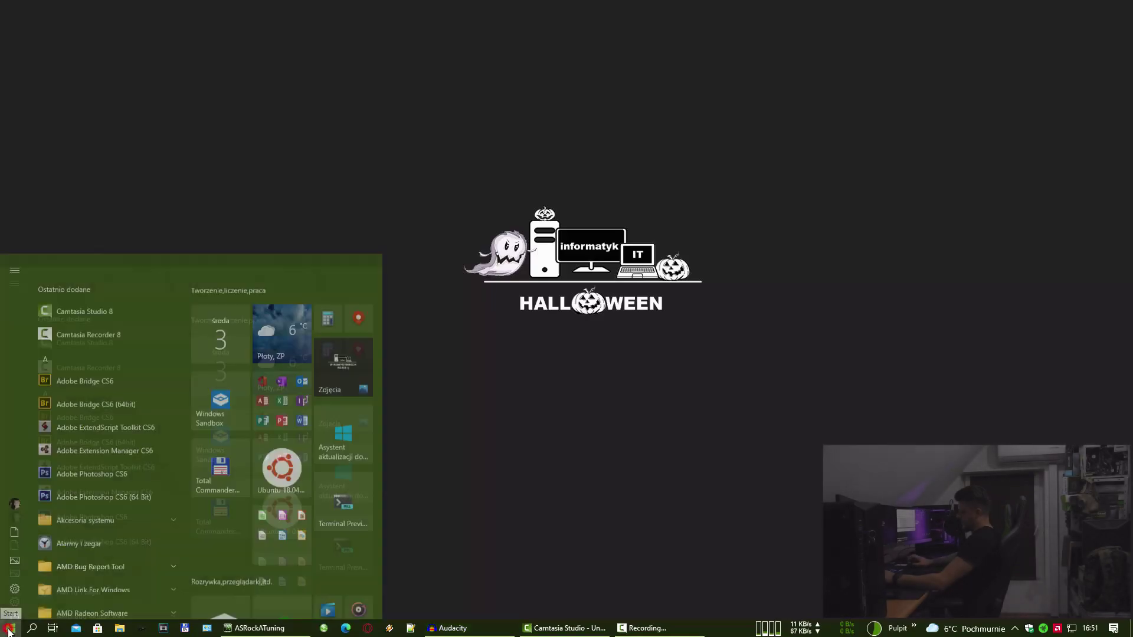
type("hyp")
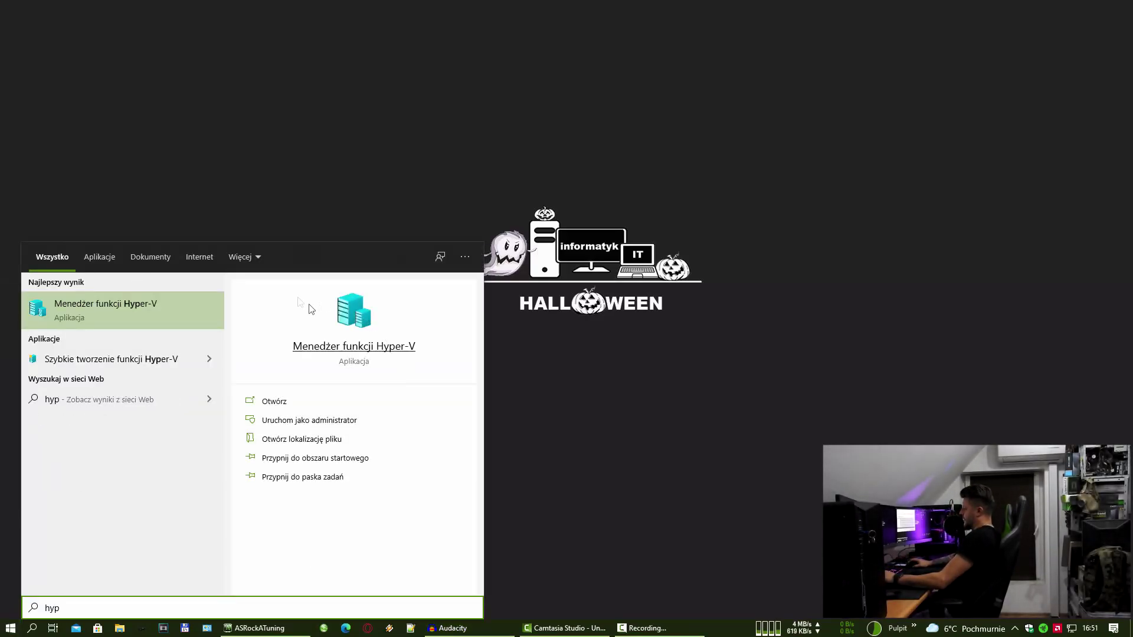
left_click(350, 316)
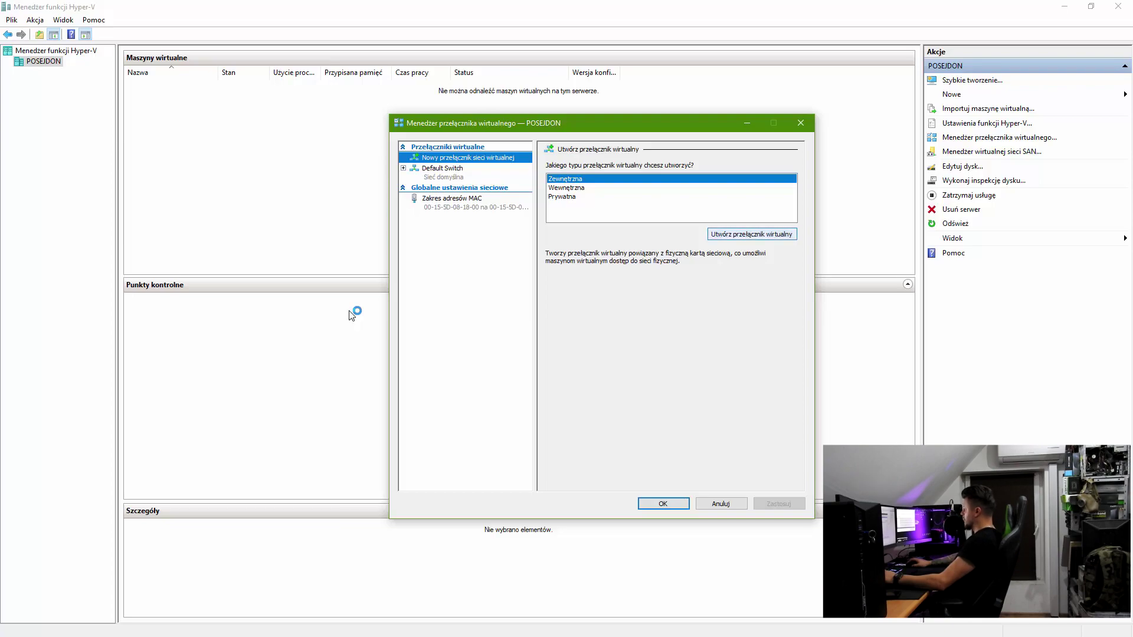
Create an external virtual switch on the Intel(R) Ethernet Connection I217-V adapter, enter a personal switch name, and apply the network changes.
left_click(752, 234)
left_click_drag(629, 178, 546, 179)
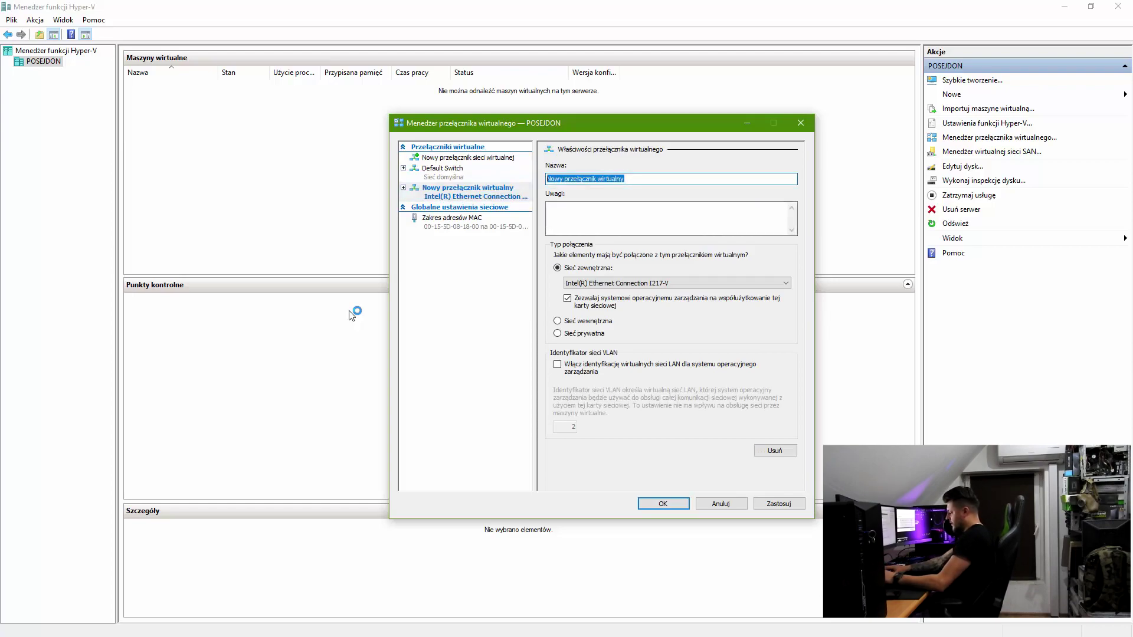
type("krys")
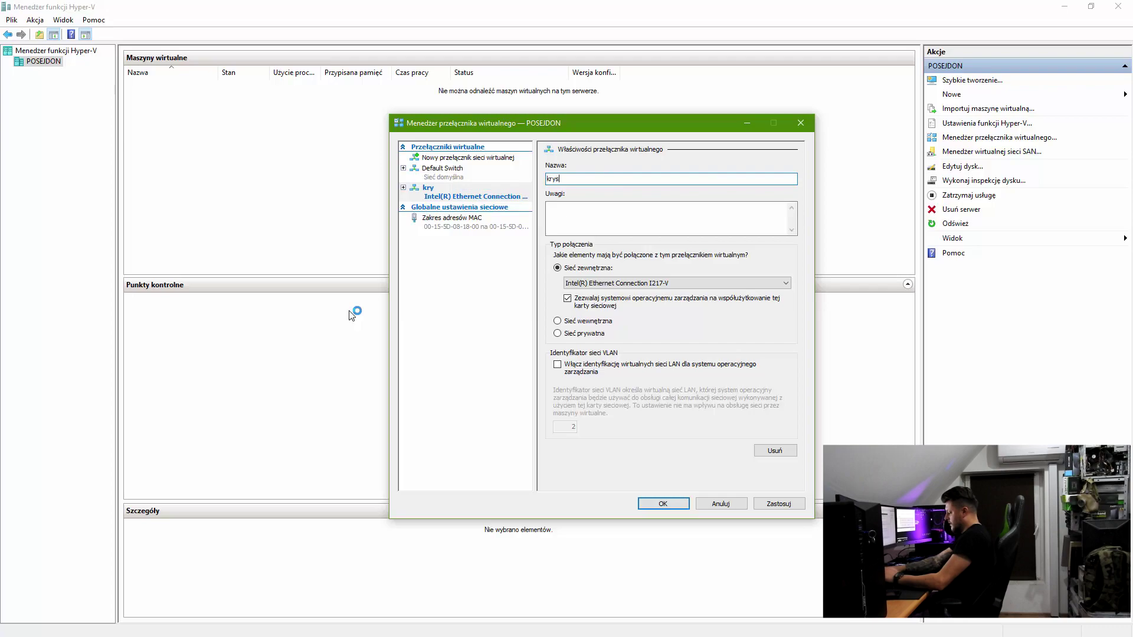
type("tianit")
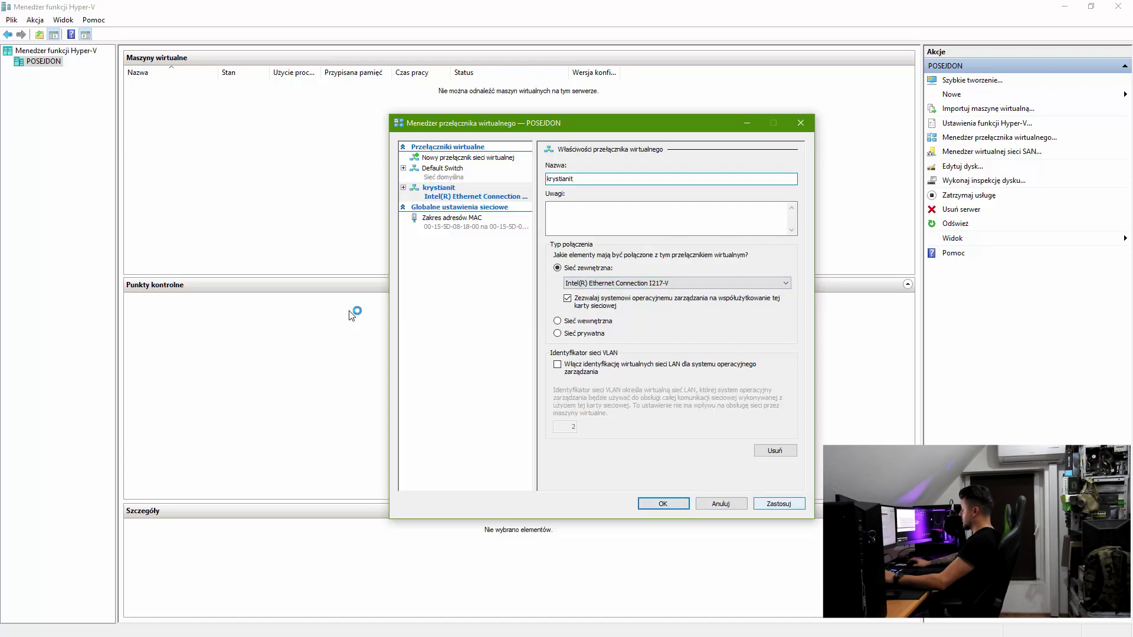
left_click(663, 503)
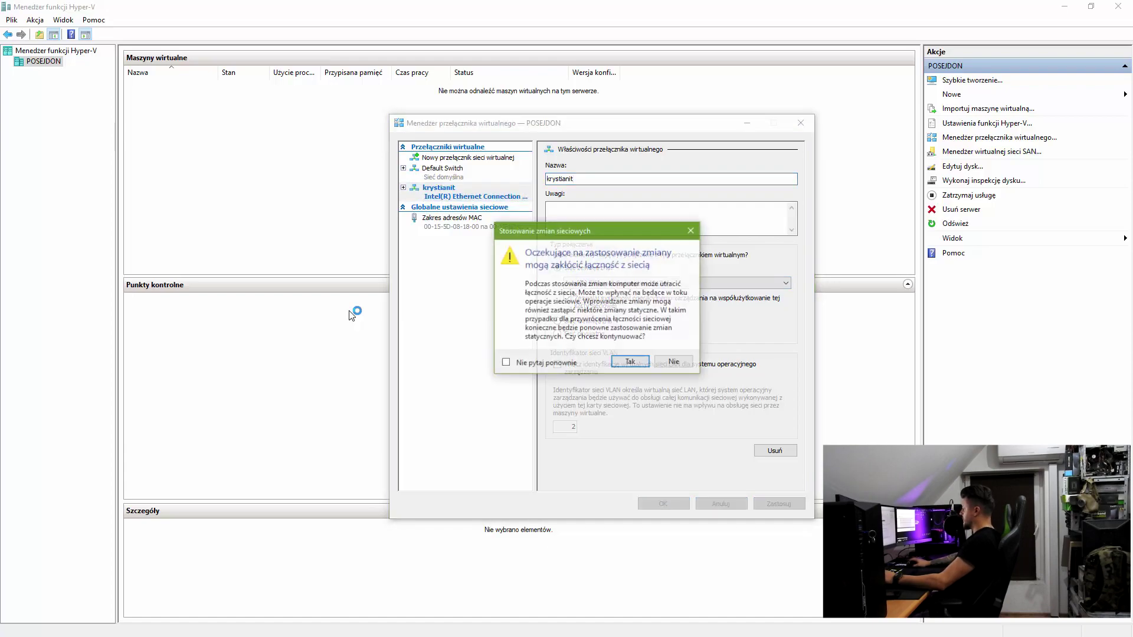
left_click(631, 362)
key("Return")
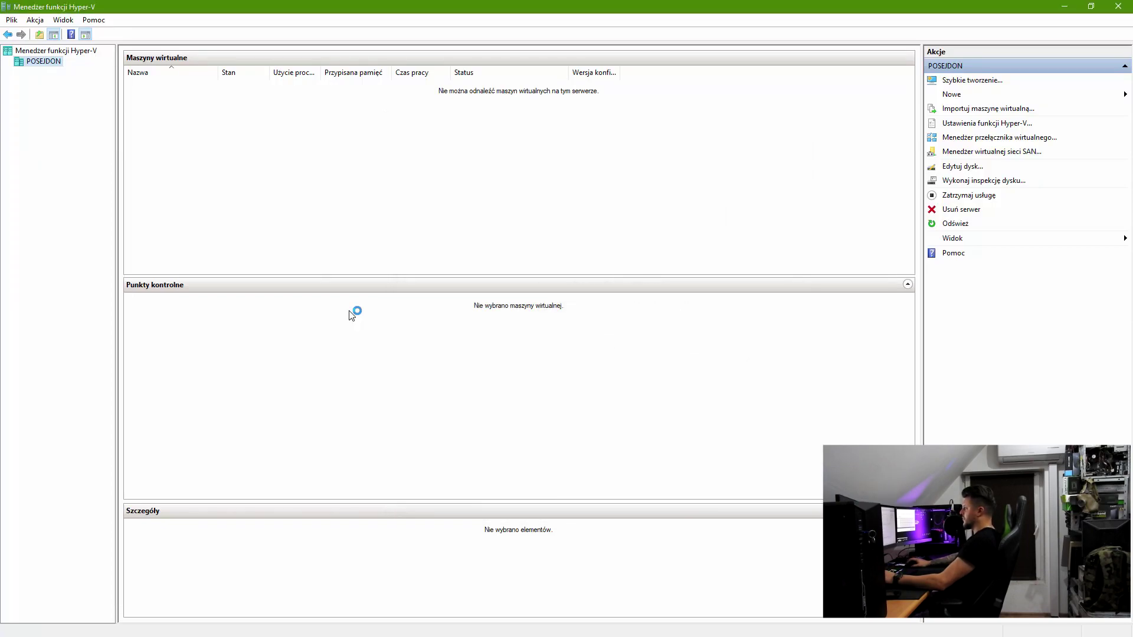
Start a new virtual machine on the local server and name it "Windows 11".
right_click(52, 61)
mouse_move(81, 81)
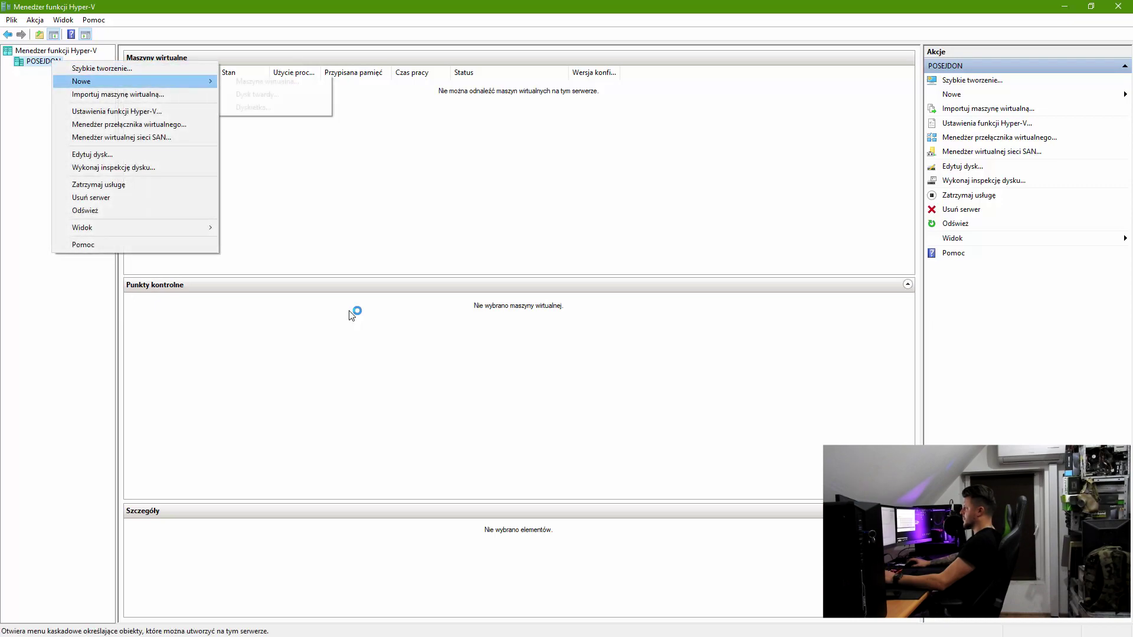
key("Up")
key("Return")
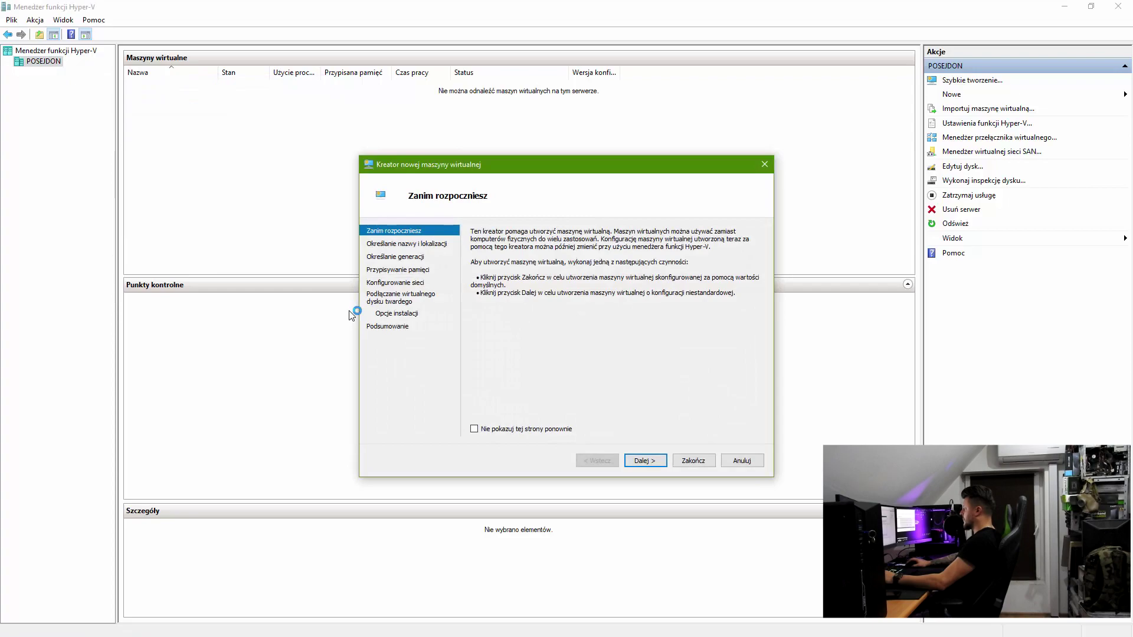
key("Return")
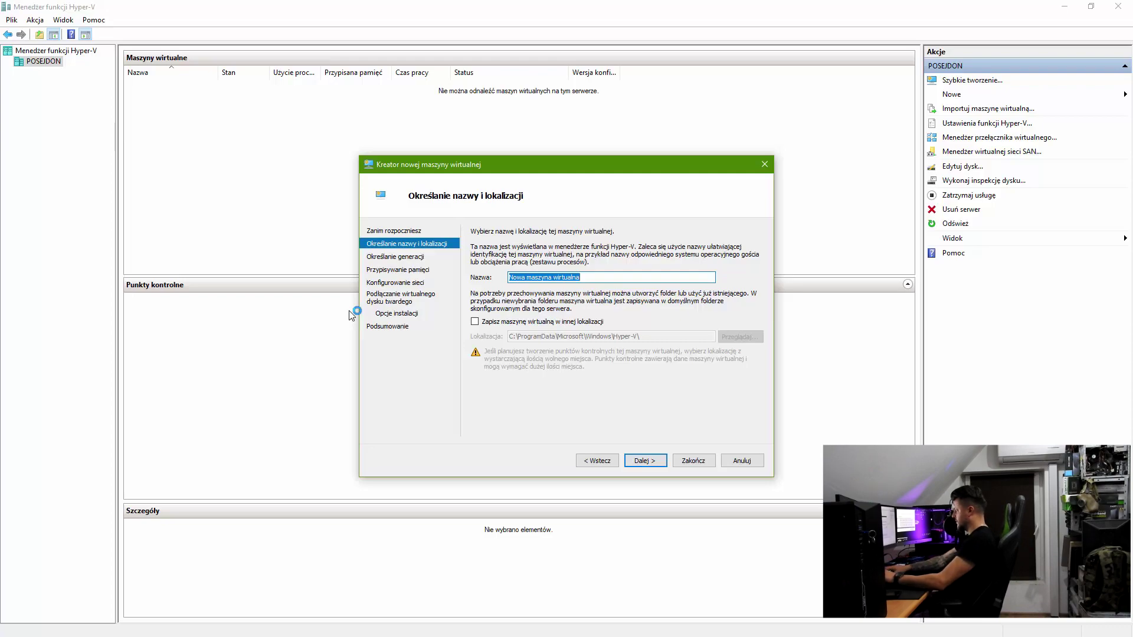
type("Windows 11")
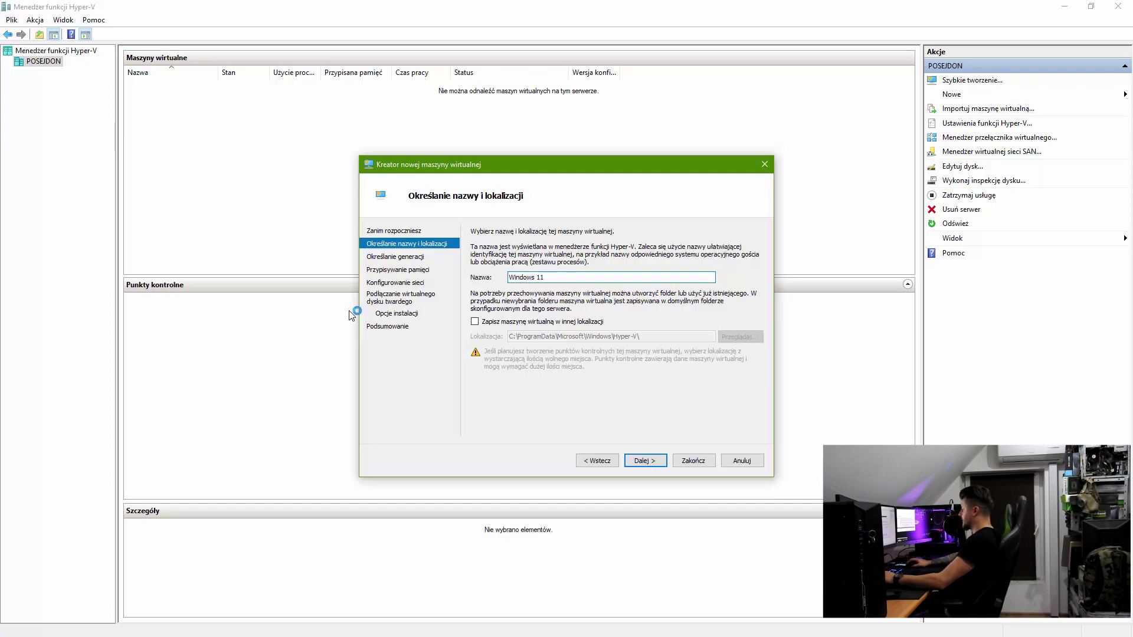
Store the virtual machine in a different location, using the win11 folder on drive F:.
key("Tab")
key("space")
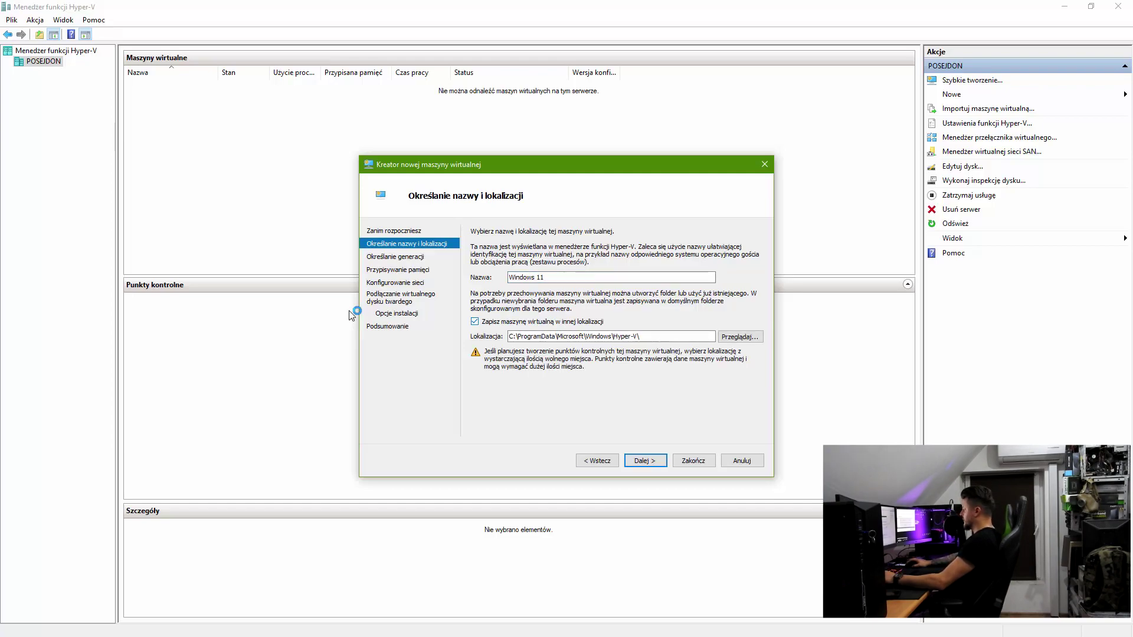
key("Tab")
key("Tab")
key("space")
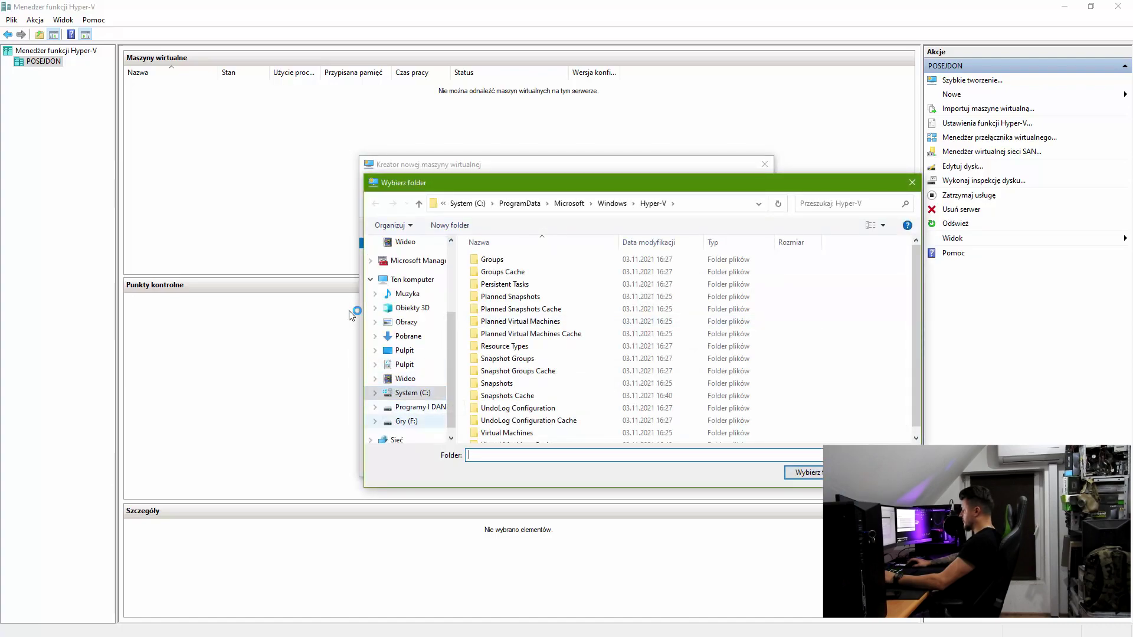
left_click(405, 421)
left_click(491, 285)
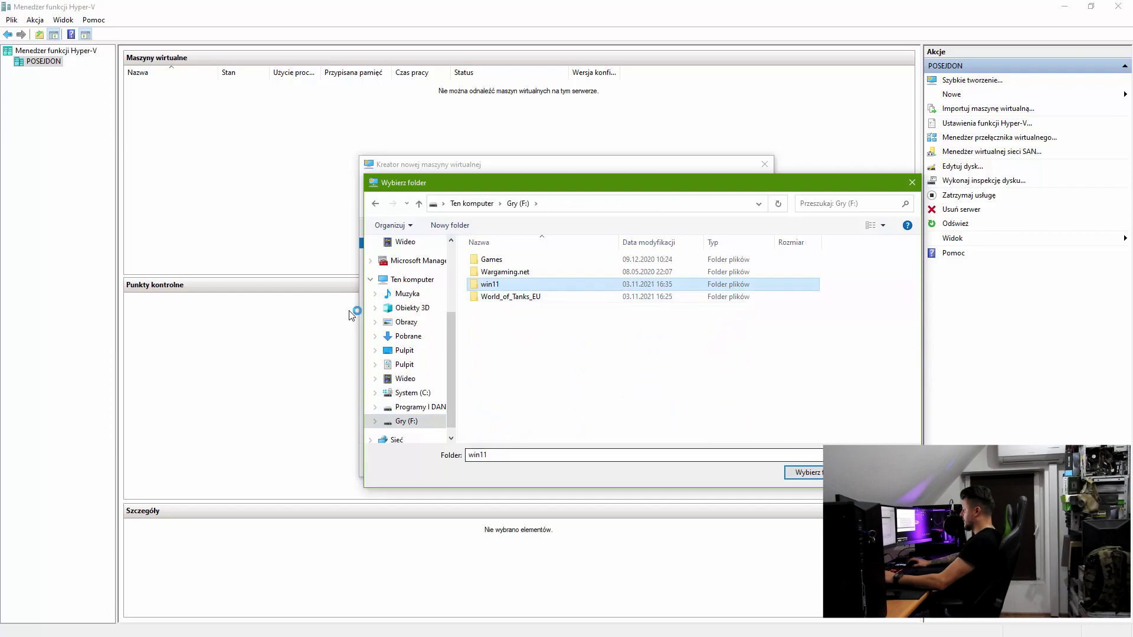
left_click(815, 473)
key("Return")
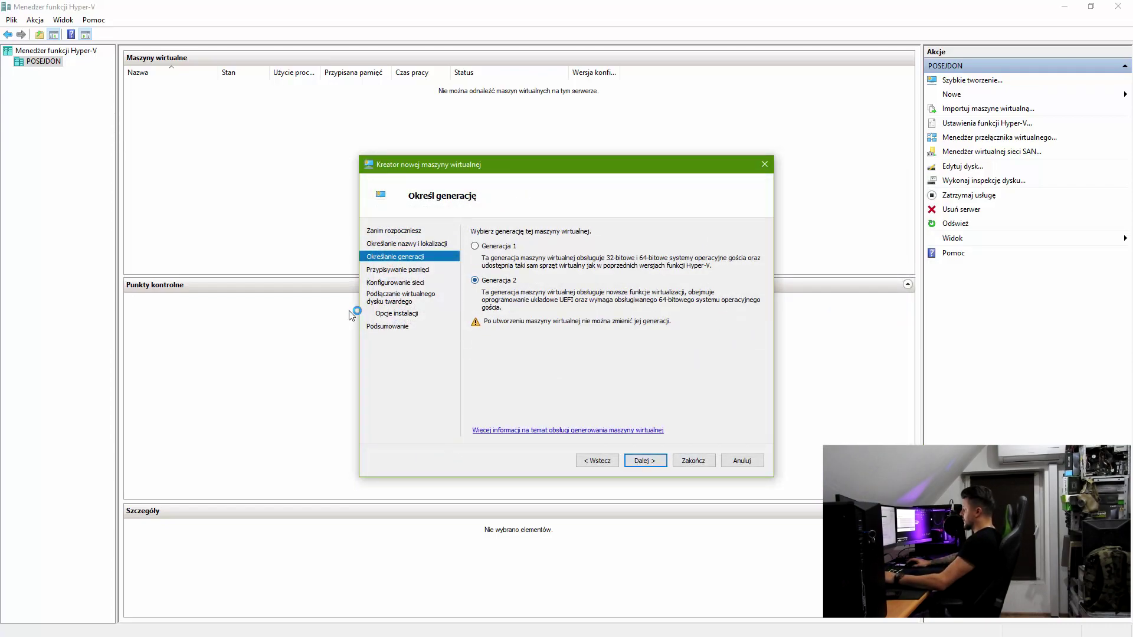
Accept Generation 2 for the virtual machine and set its startup memory to 4096 MB.
key("Return")
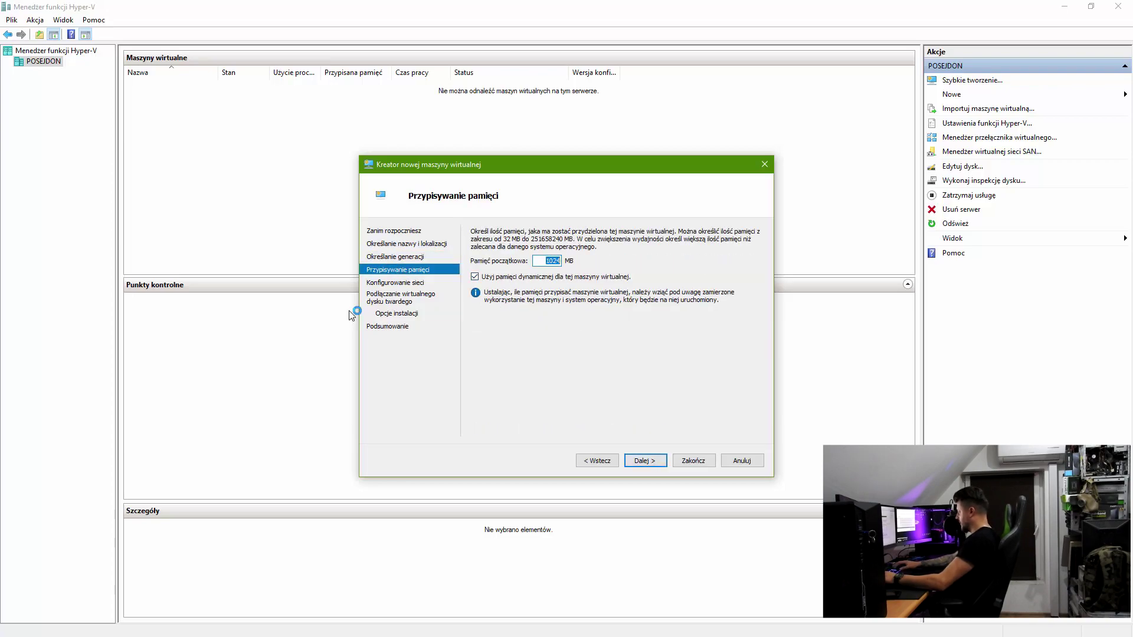
type("4096")
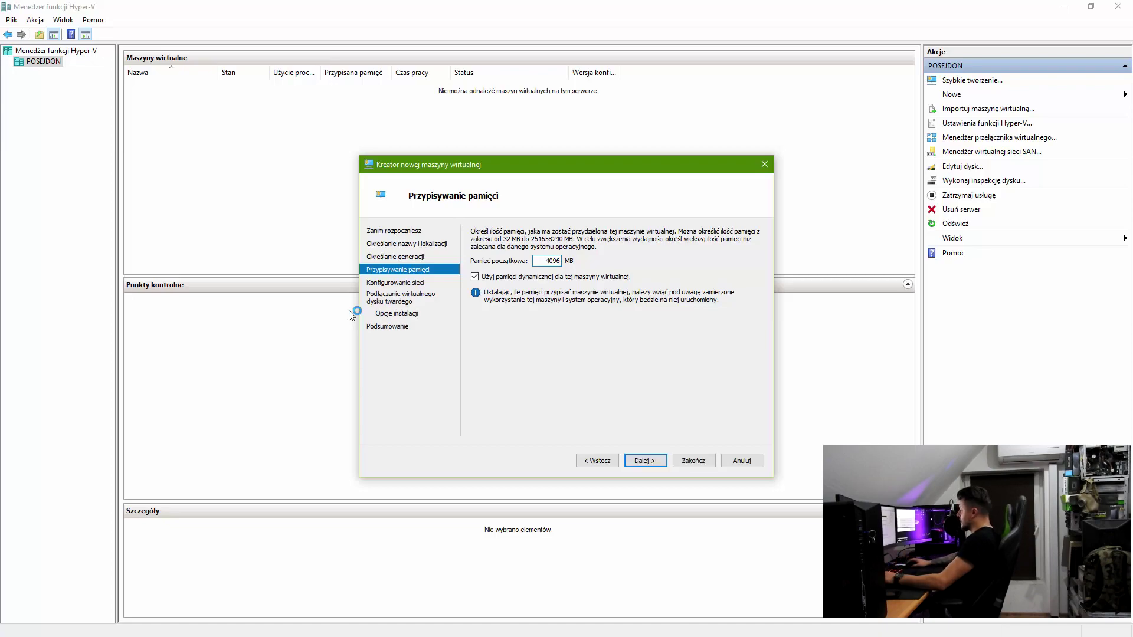
key("Return")
Connect the virtual machine's network adapter to the custom external virtual switch.
key("alt+Down")
key("Down")
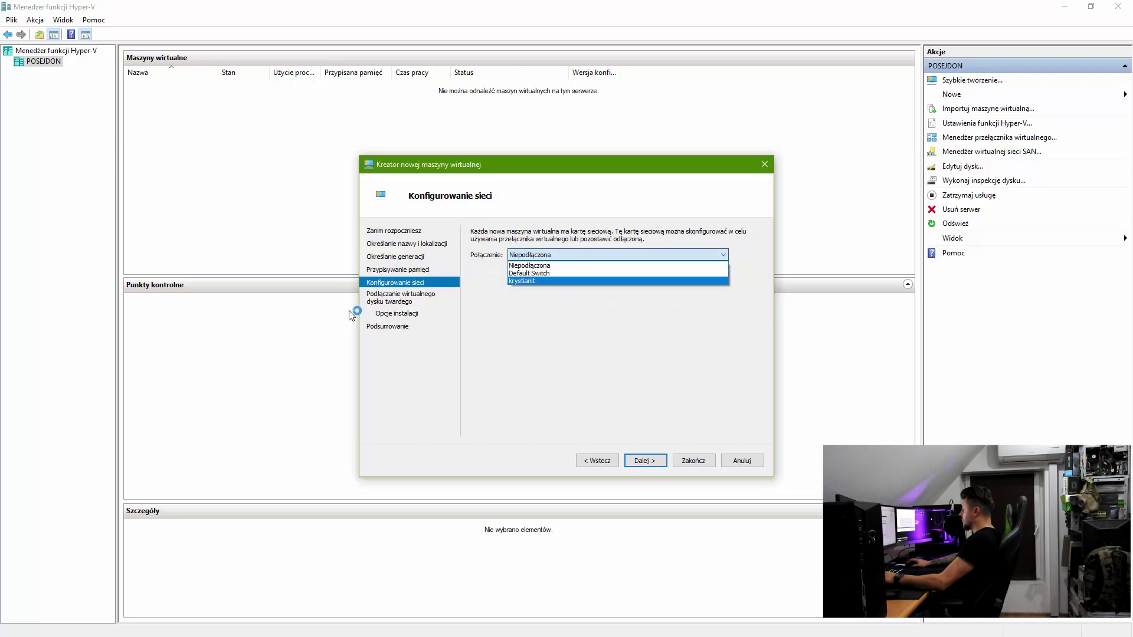
key("Up")
key("Down")
key("Up")
key("Down")
key("Up")
key("Down")
key("Return")
key("Return")
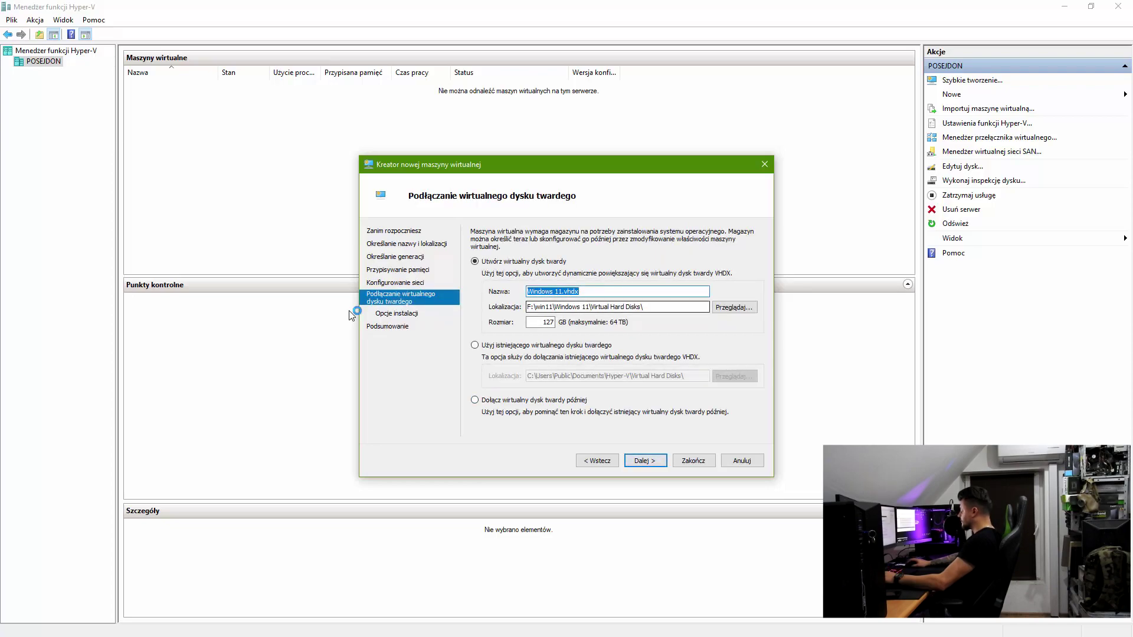
Set the size of the new virtual hard disk Windows 11.vhdx to 64 GB.
key("Tab")
key("Tab")
key("Tab")
type("64")
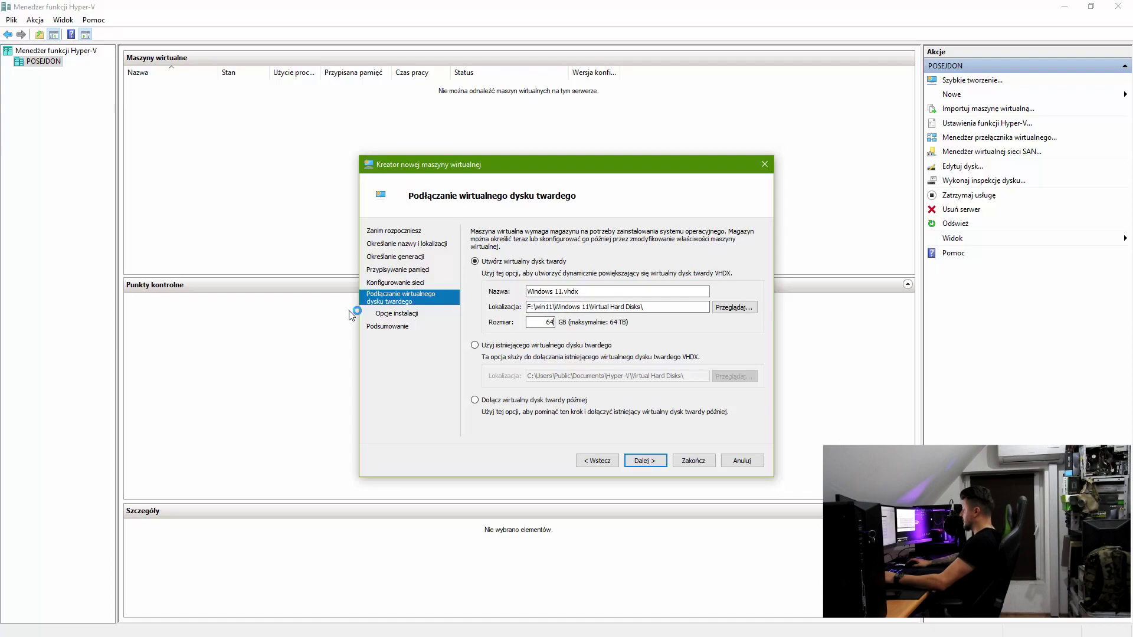
key("Return")
Set the virtual machine to install its operating system from the boot image Win11_Polish_x64.iso and finish creating it.
key("Down")
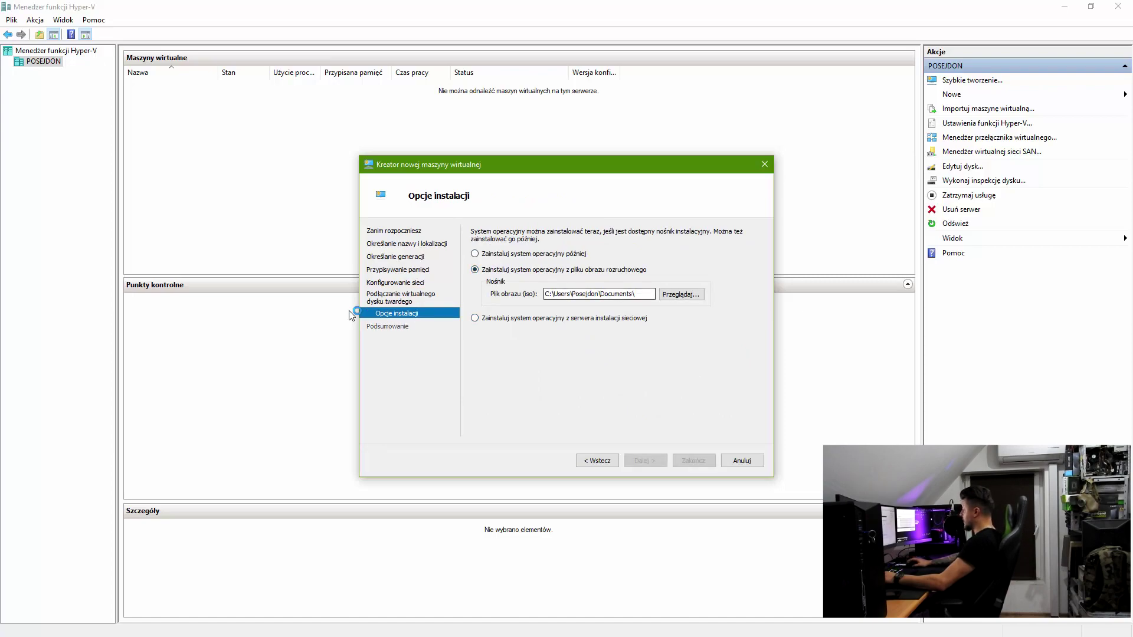
key("Tab")
key("Return")
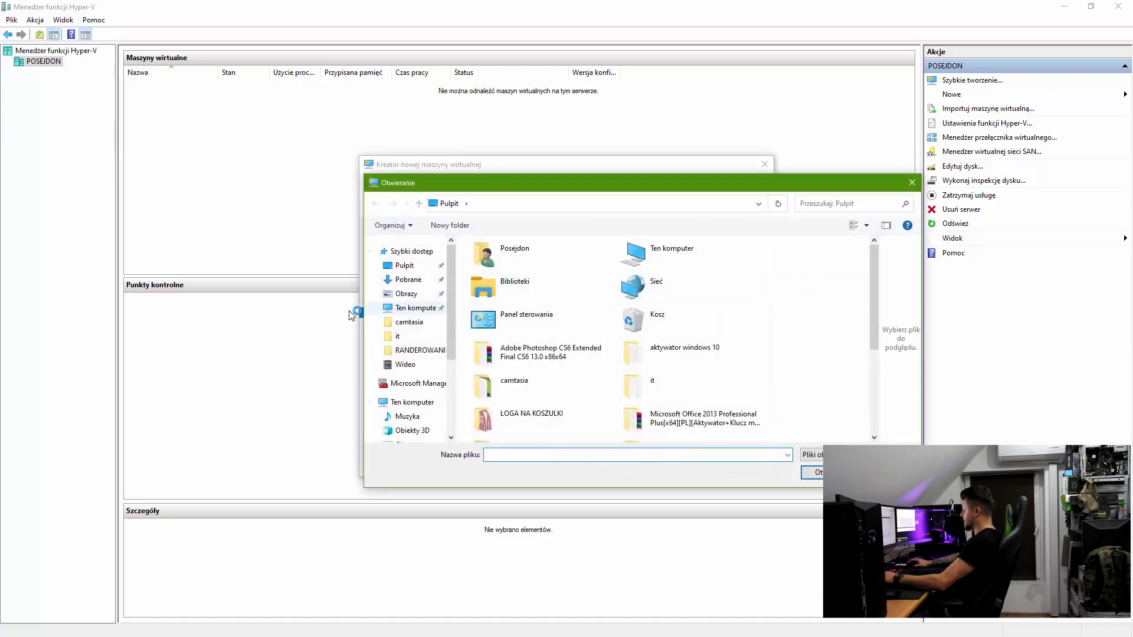
scroll(549, 354, "down", 2)
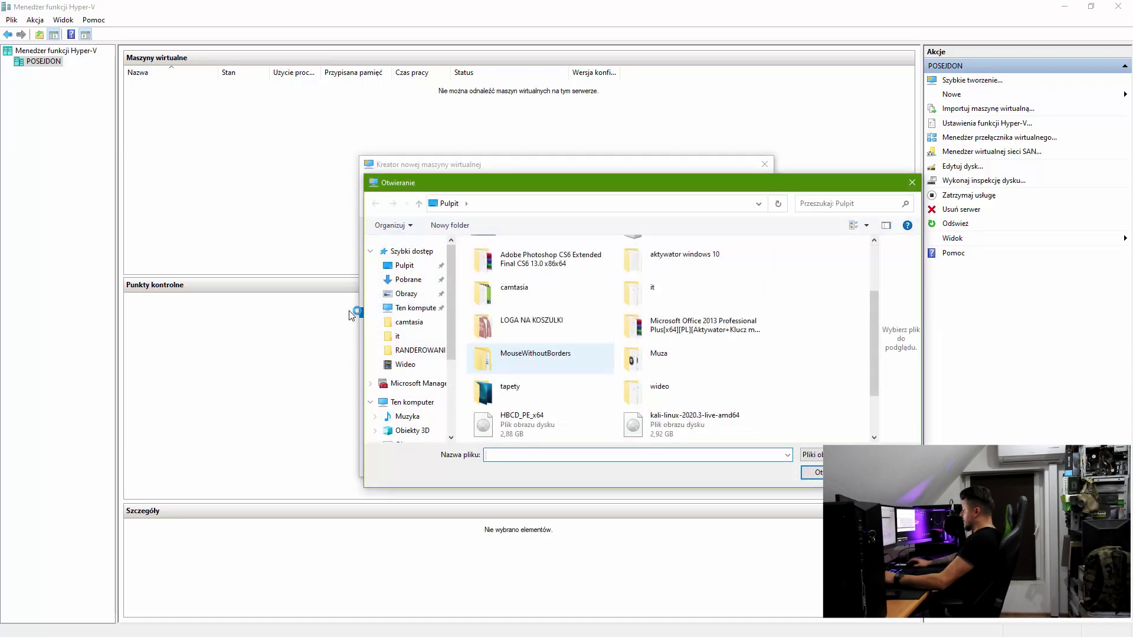
scroll(549, 383, "down", 2)
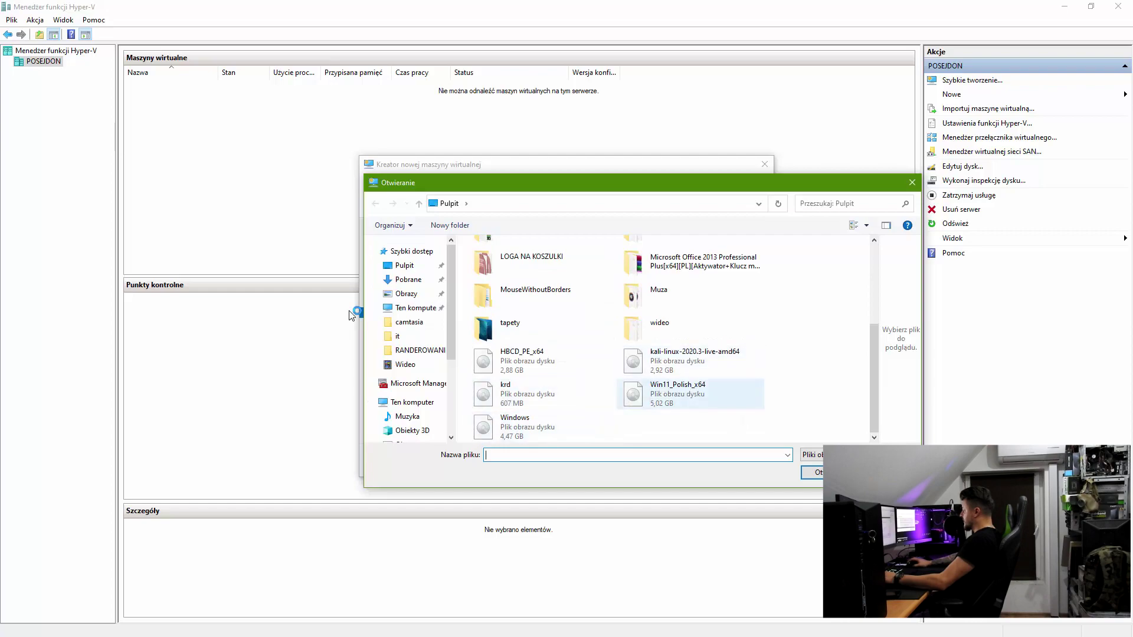
left_click(685, 393)
key("Return")
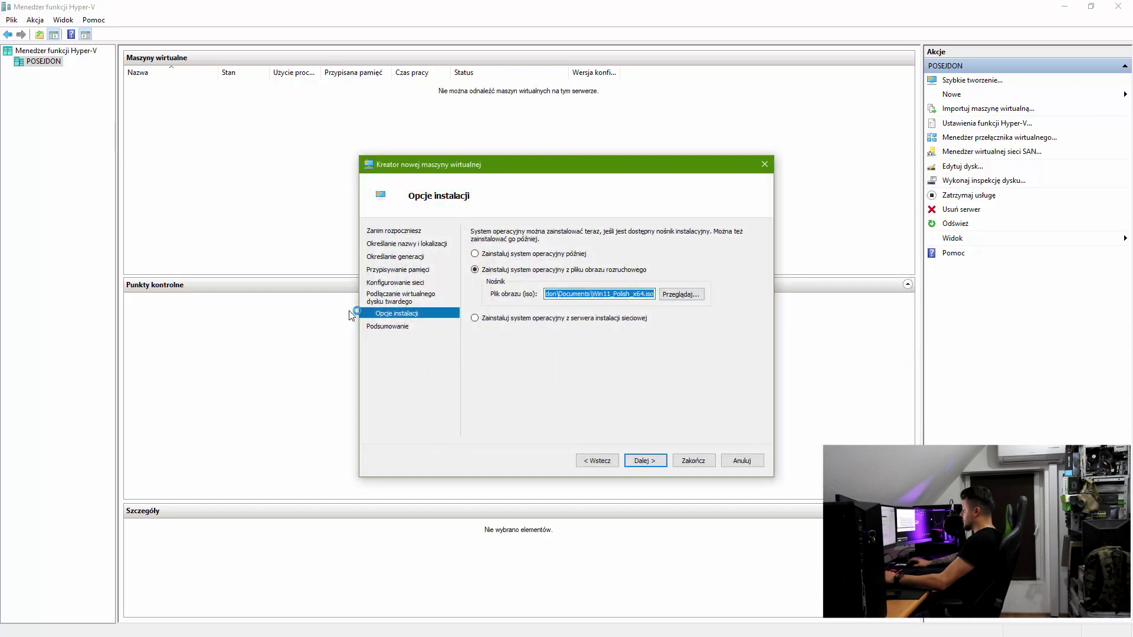
key("Return")
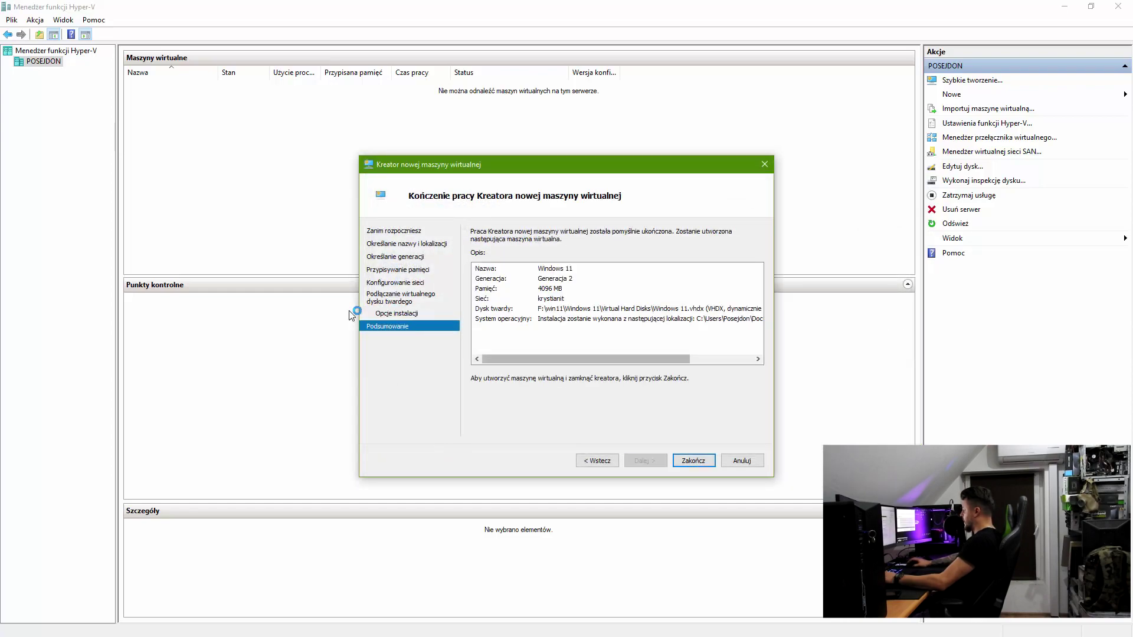
key("Return")
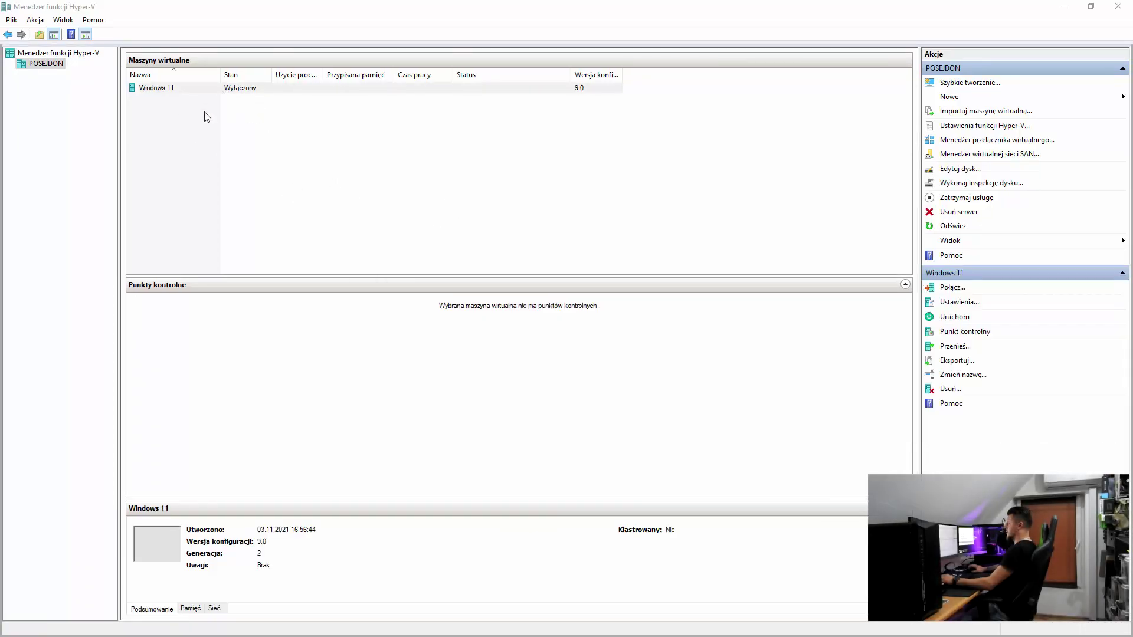
Enable the Trusted Platform Module in the Windows 11 virtual machine's security settings and apply the change.
right_click(158, 92)
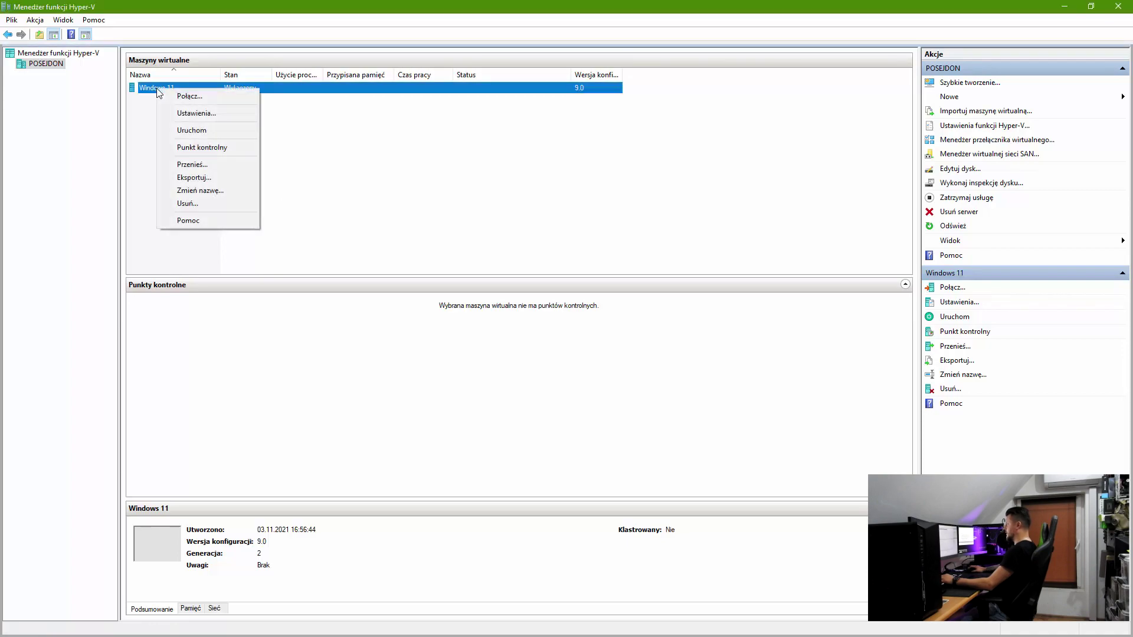
key("Down")
key("Down")
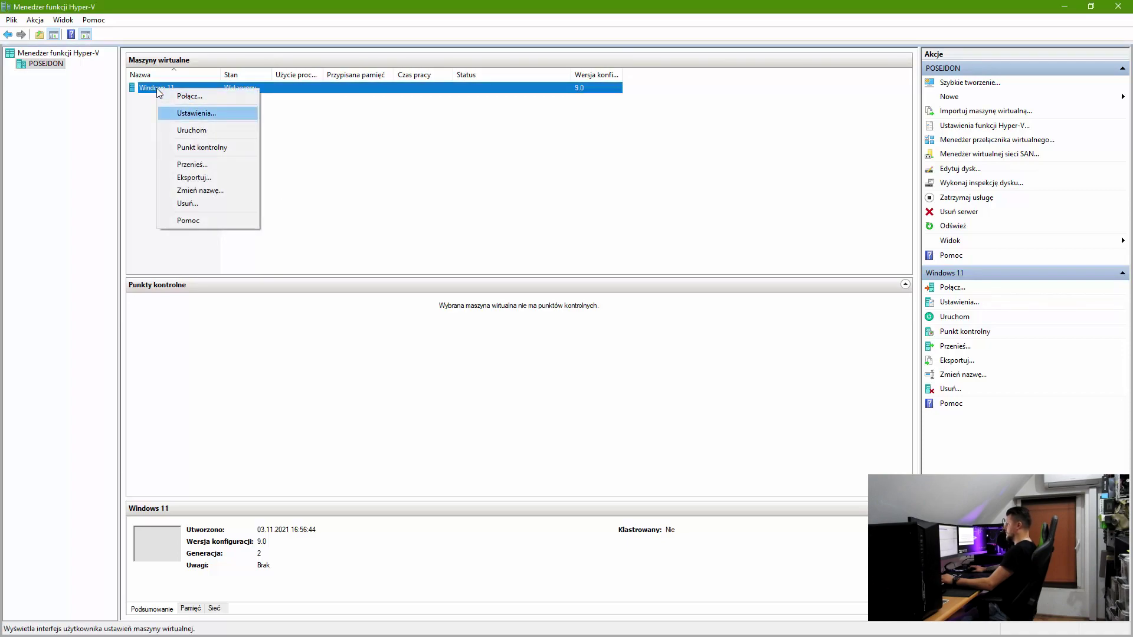
key("Return")
key("Down")
key("Down")
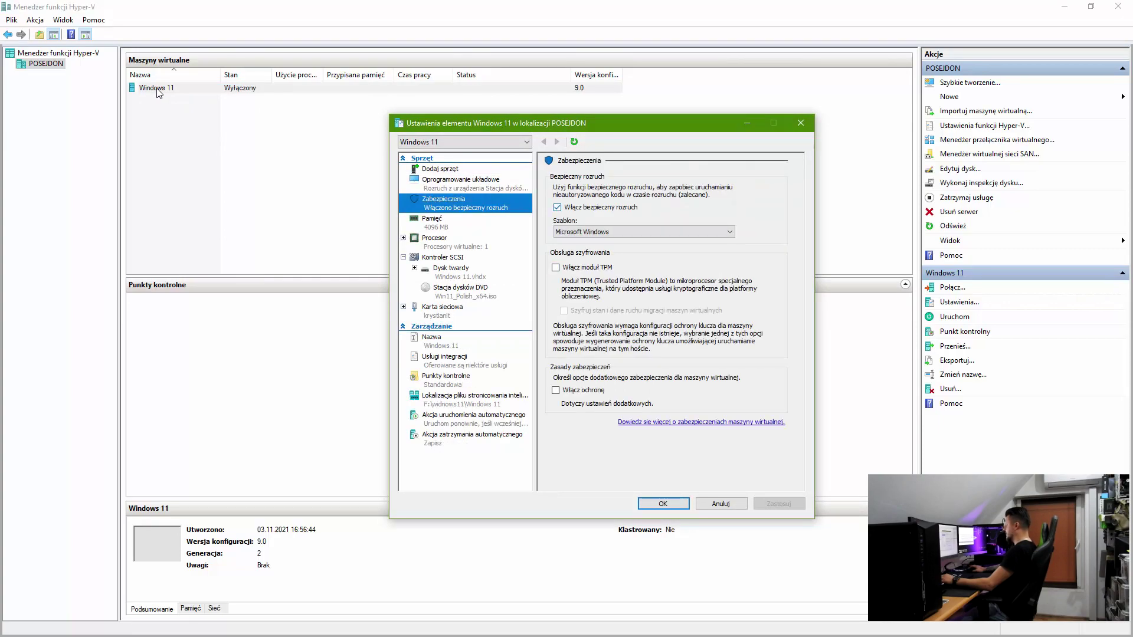
key("Tab")
key("Tab")
key("Tab")
key("space")
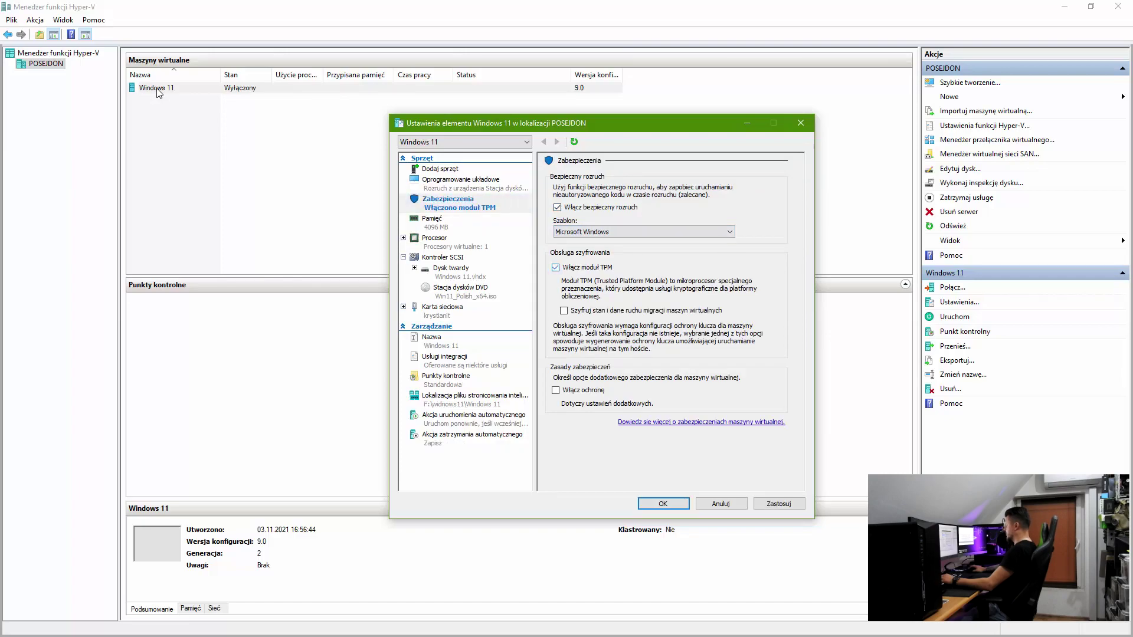
key("Tab")
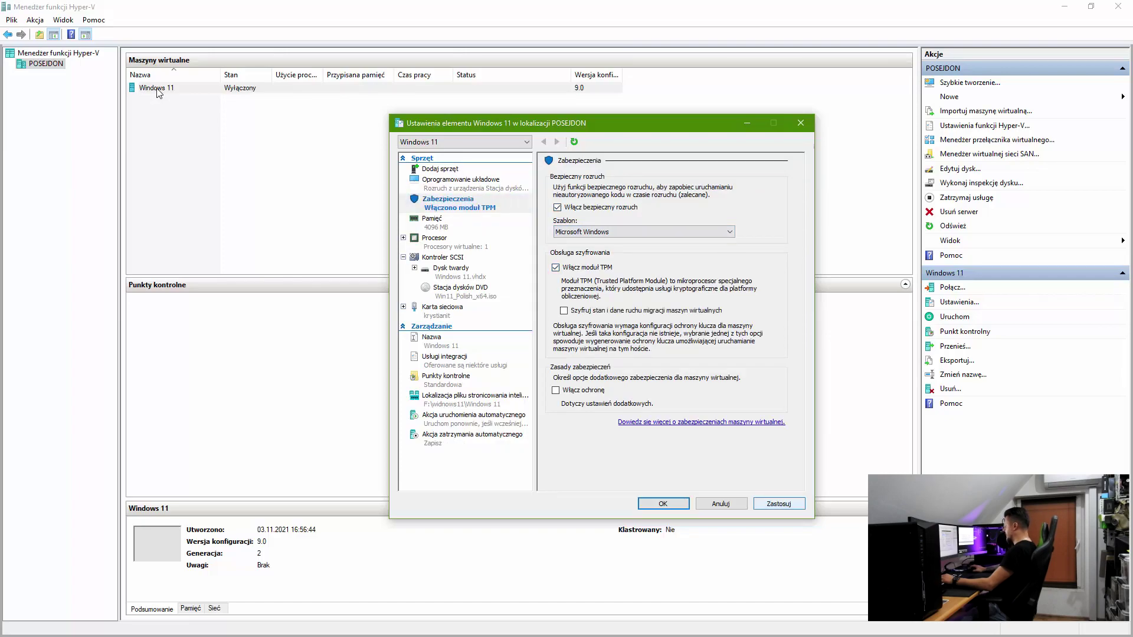
key("space")
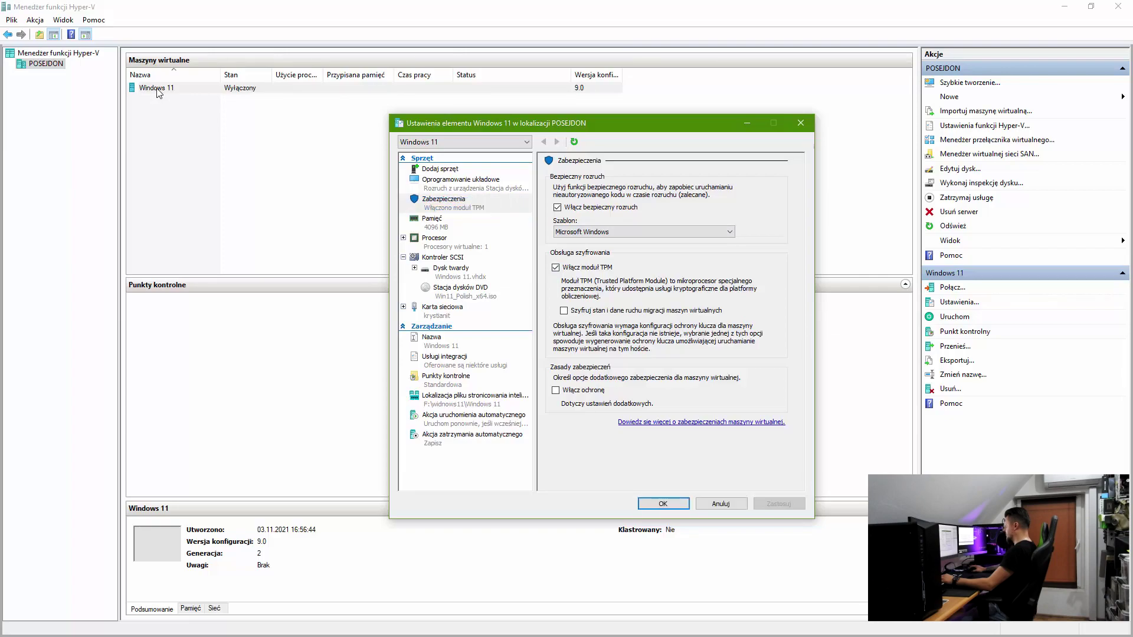
Set the number of virtual processors to 4 and save the virtual machine's settings.
left_click(434, 238)
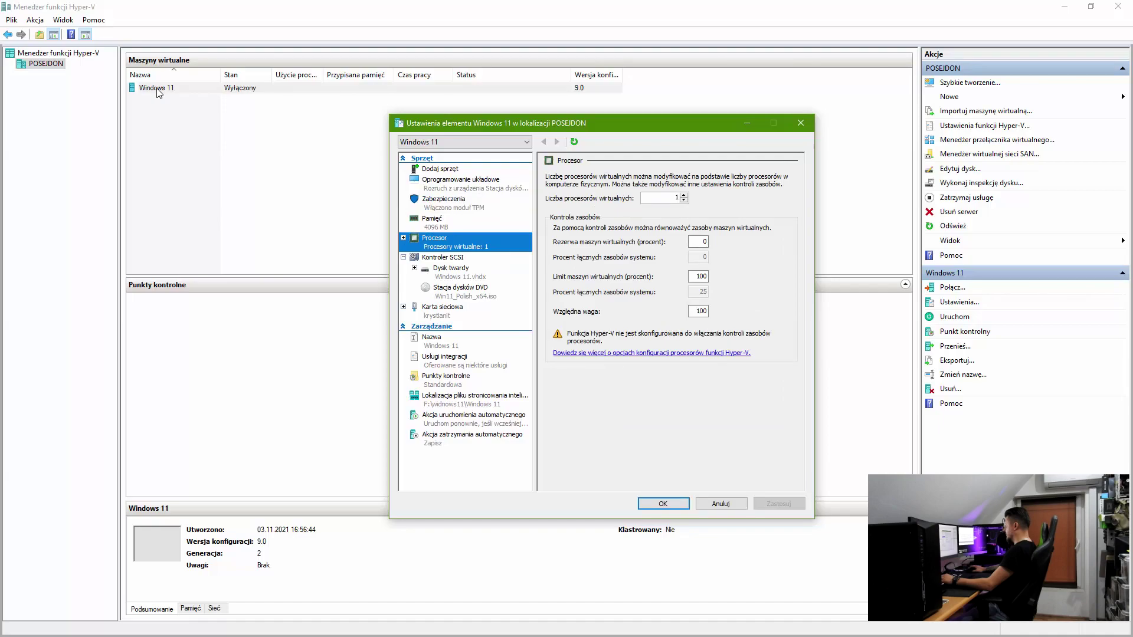
key("Tab")
type("4")
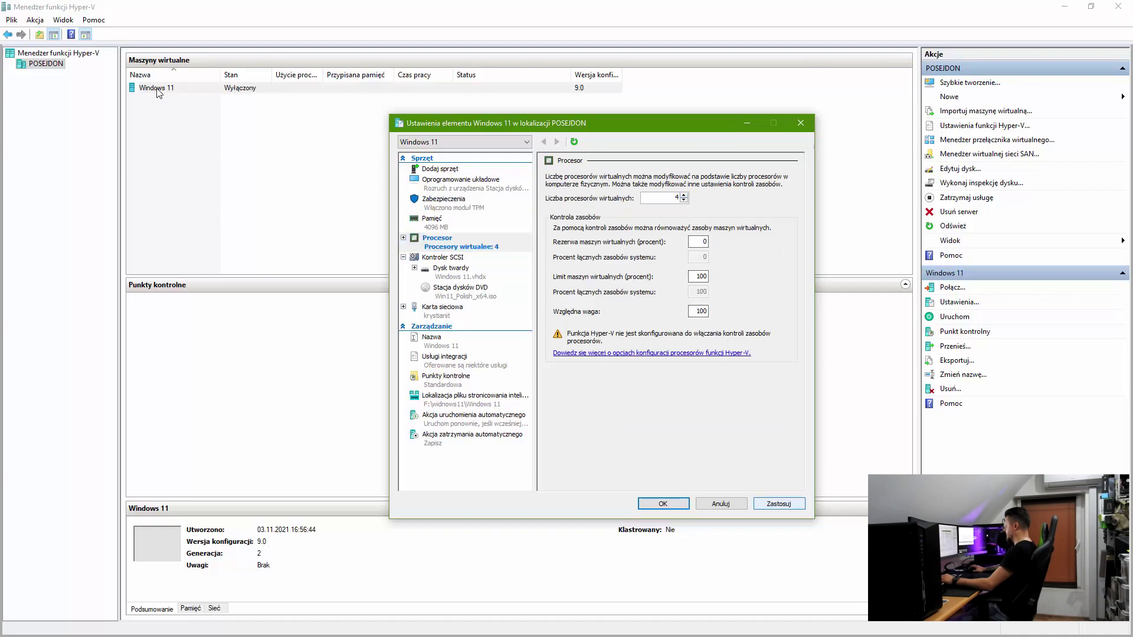
key("Return")
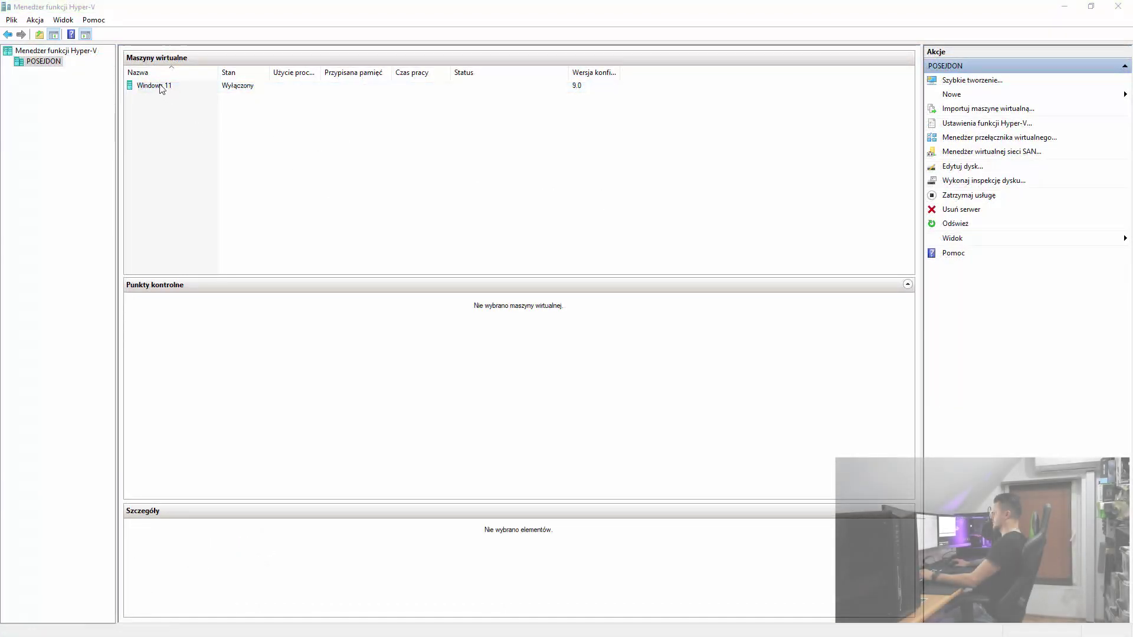
Connect to the Windows 11 virtual machine, start it, and boot from the installation DVD image.
left_click(161, 87)
right_click(160, 85)
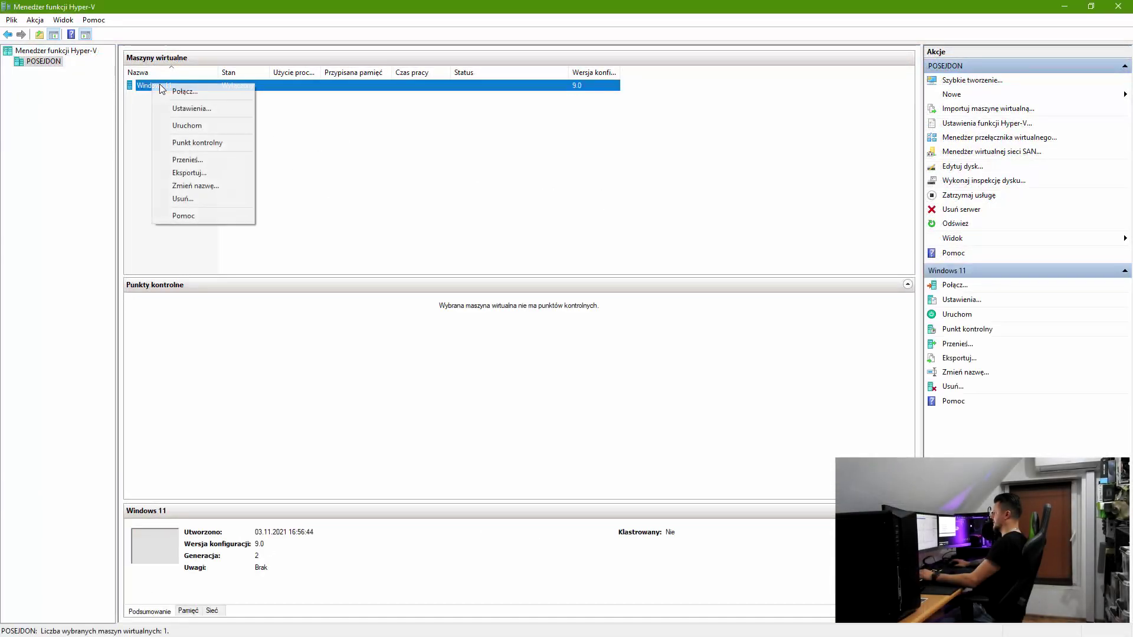
left_click(159, 86)
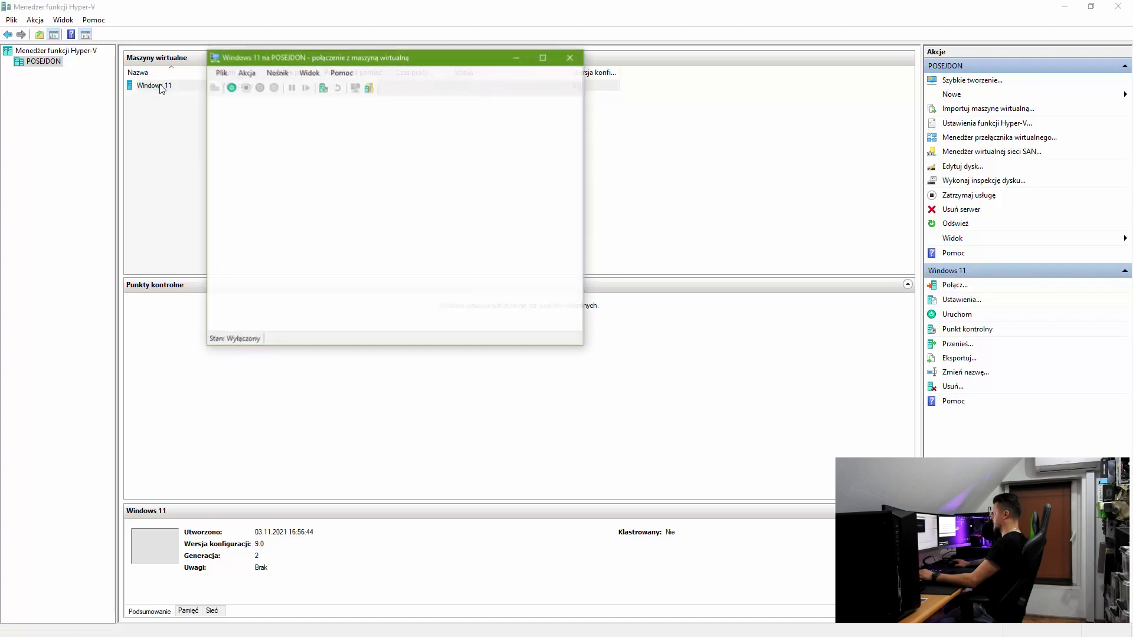
key("Return")
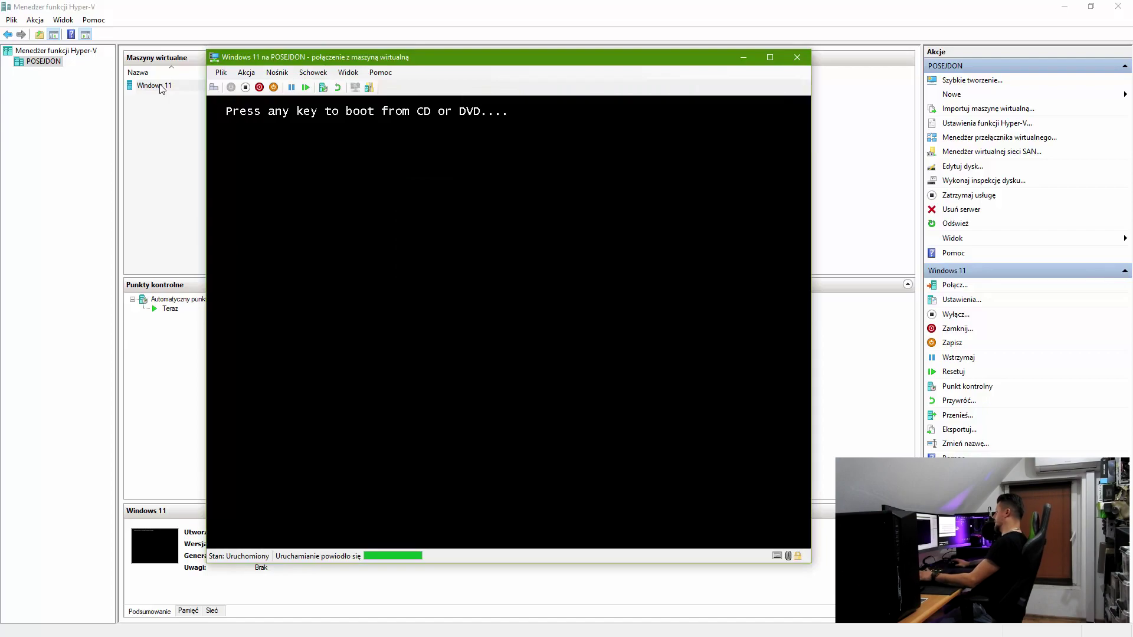
key("Return")
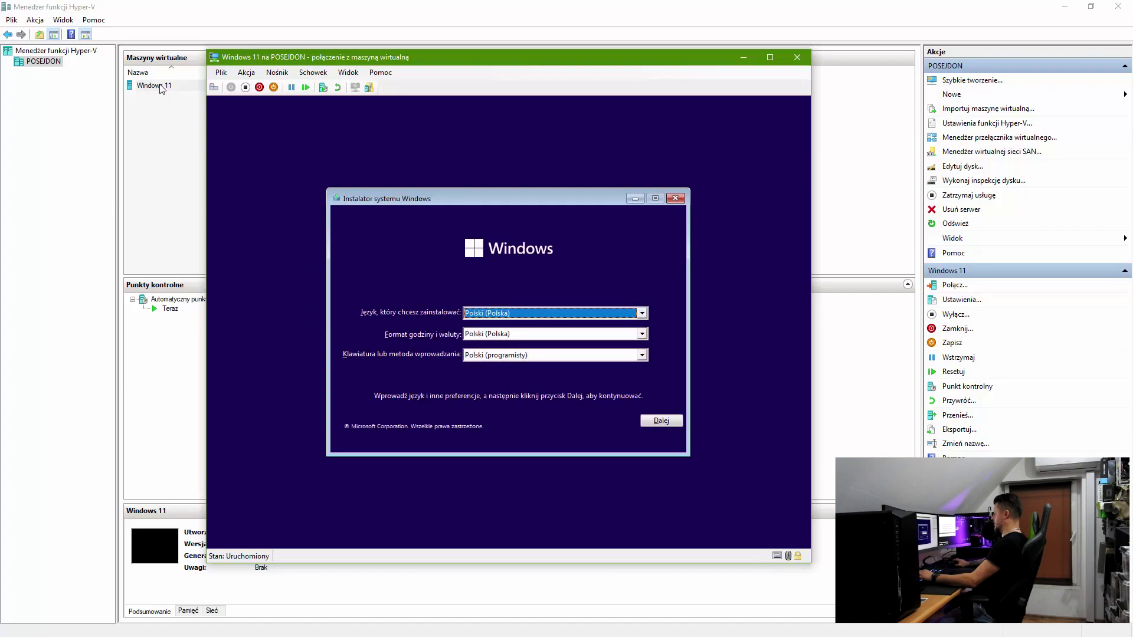
Accept the Polish language and keyboard settings, start Windows setup, and continue without a product key.
key("Return")
key("Return")
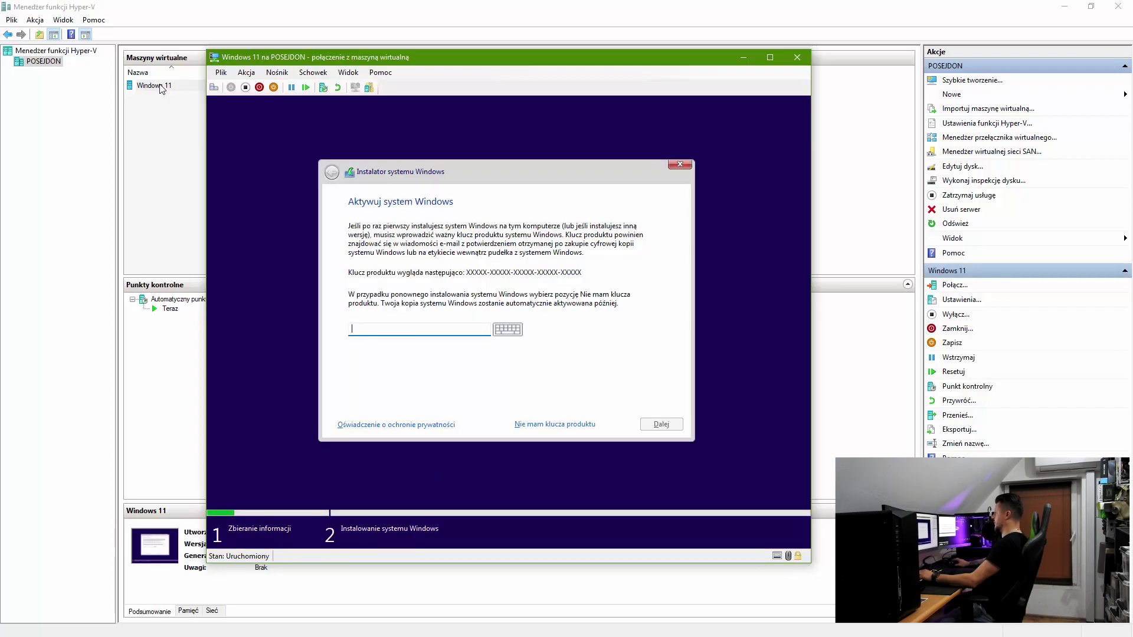
left_click(555, 424)
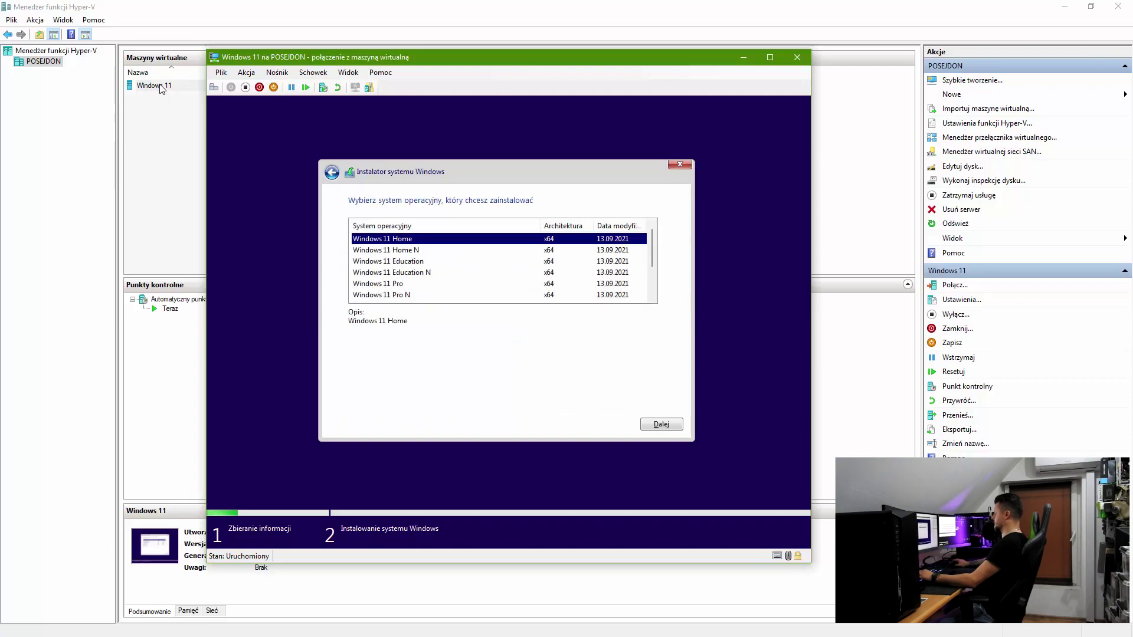
Choose the Windows 11 edition to install and complete the remaining setup pages to start the installation.
key("Down")
key("Down")
key("Down")
key("Down")
key("Return")
left_click(473, 291)
left_click(597, 344)
left_click(622, 362)
left_click(587, 370)
left_click(666, 425)
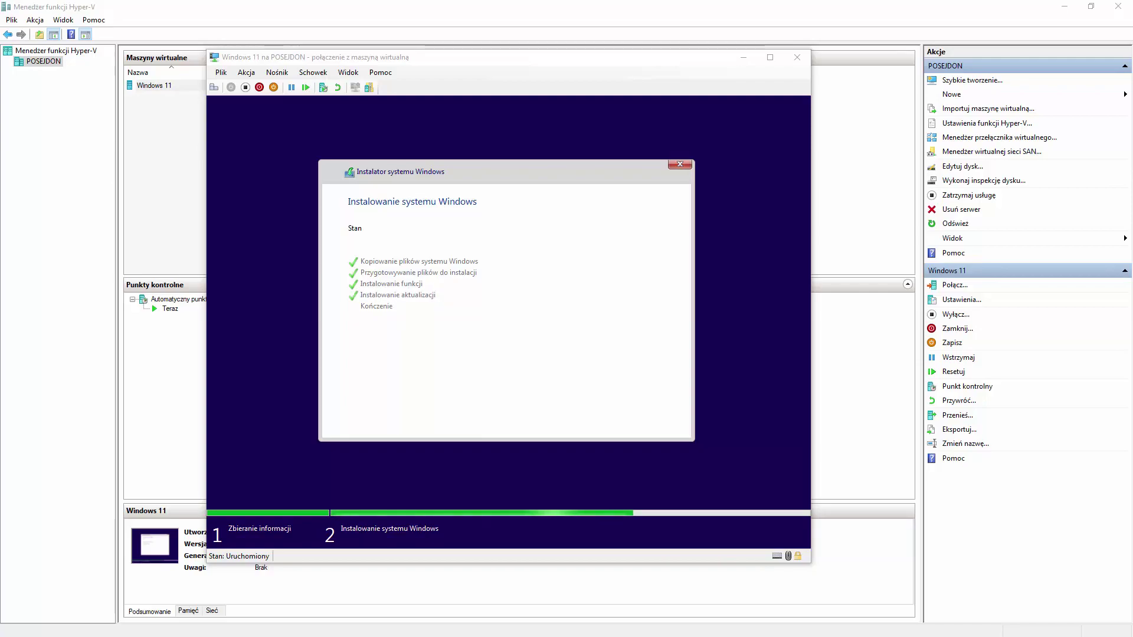
left_click(630, 429)
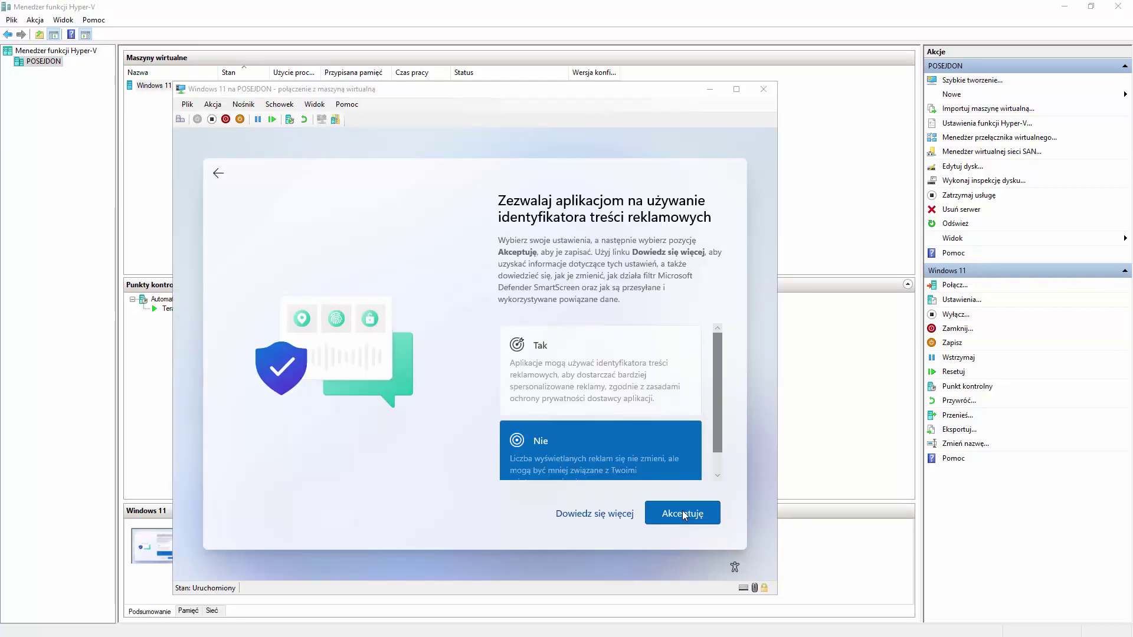
left_click(682, 511)
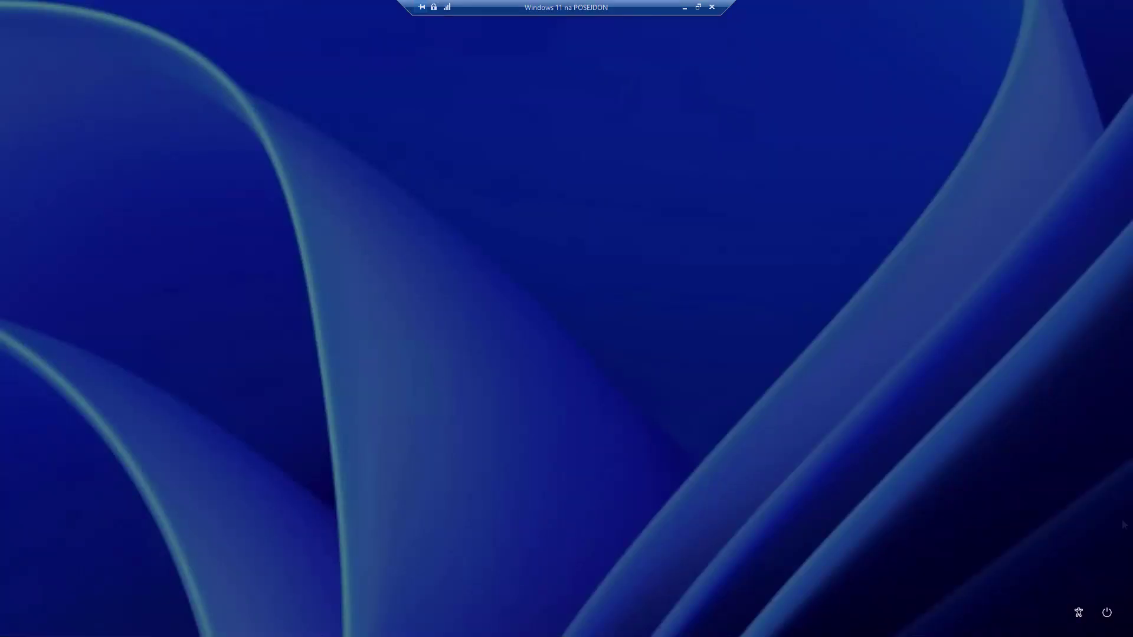
Enter the Windows 11 desktop in the virtual machine, open the Settings app, and close it again.
left_click(564, 348)
left_click(476, 622)
left_click(710, 274)
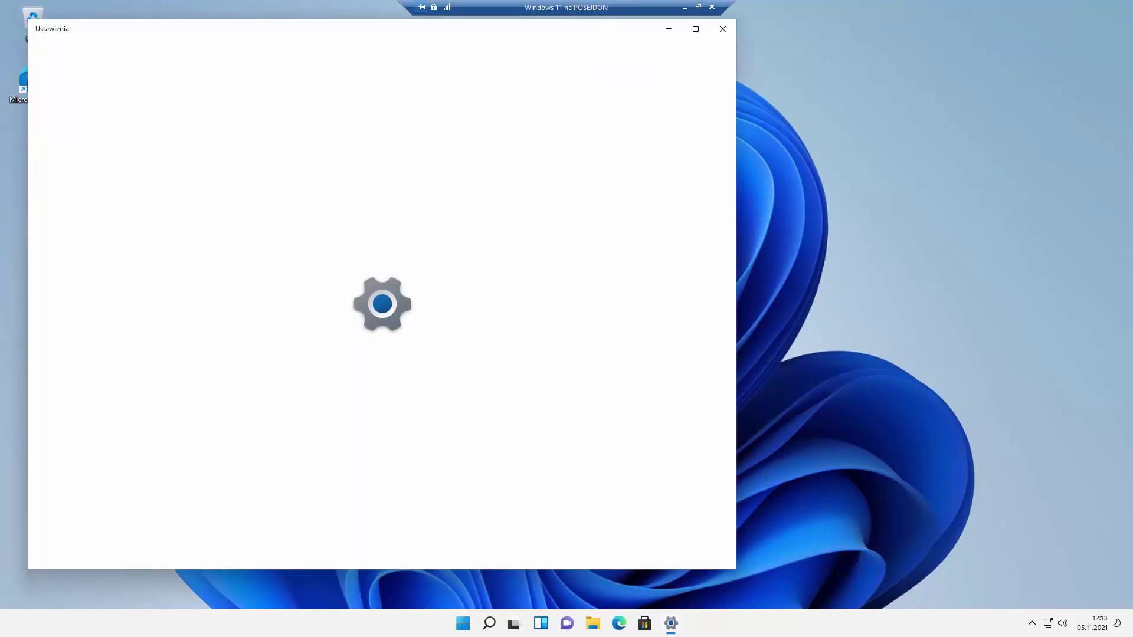
left_click(722, 28)
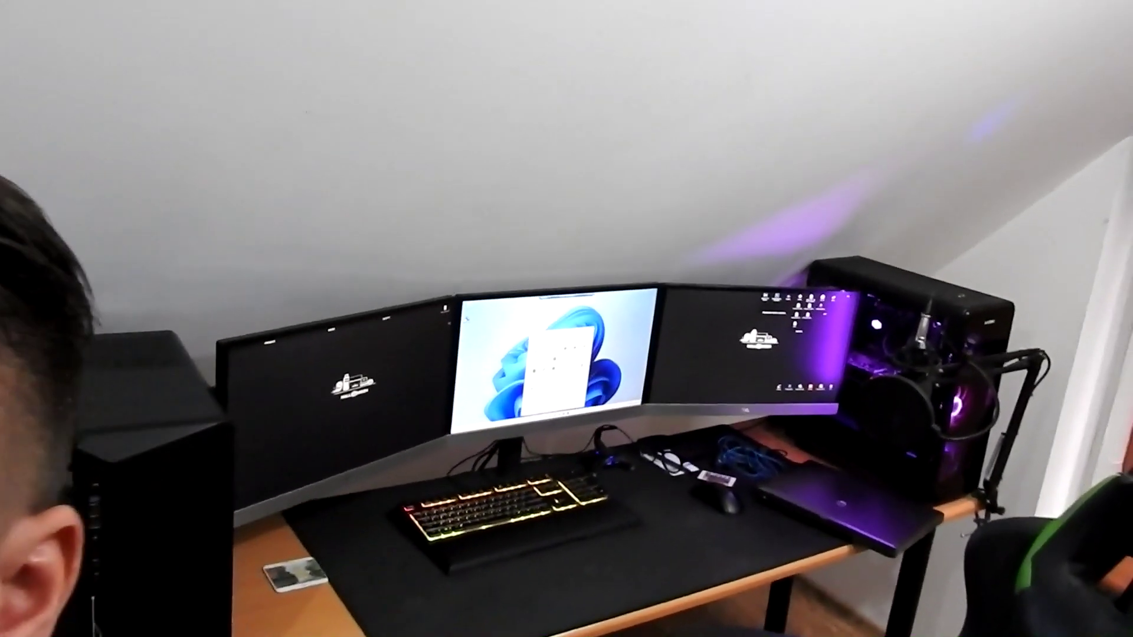